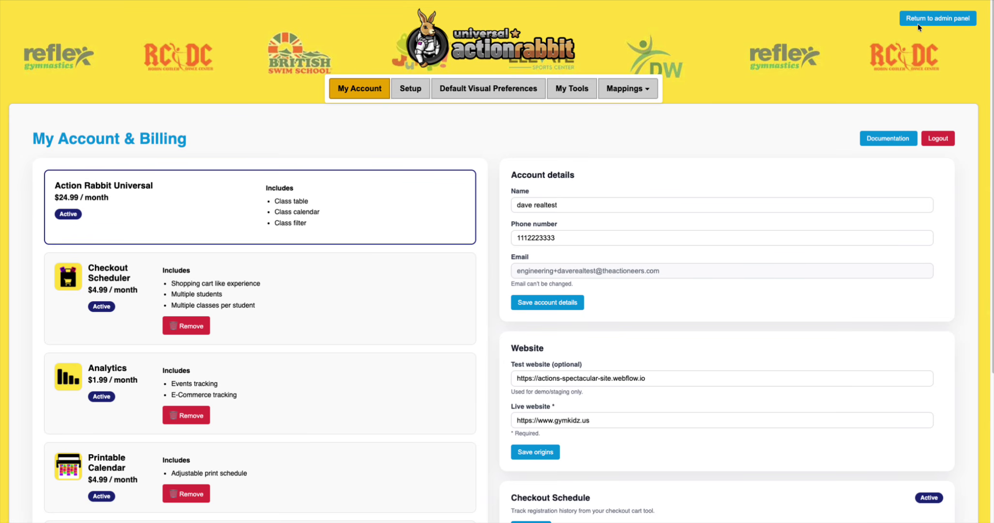
- Load the Checkout Schedule tool in Default Visual Preferences and glance over its settings
click(489, 90)
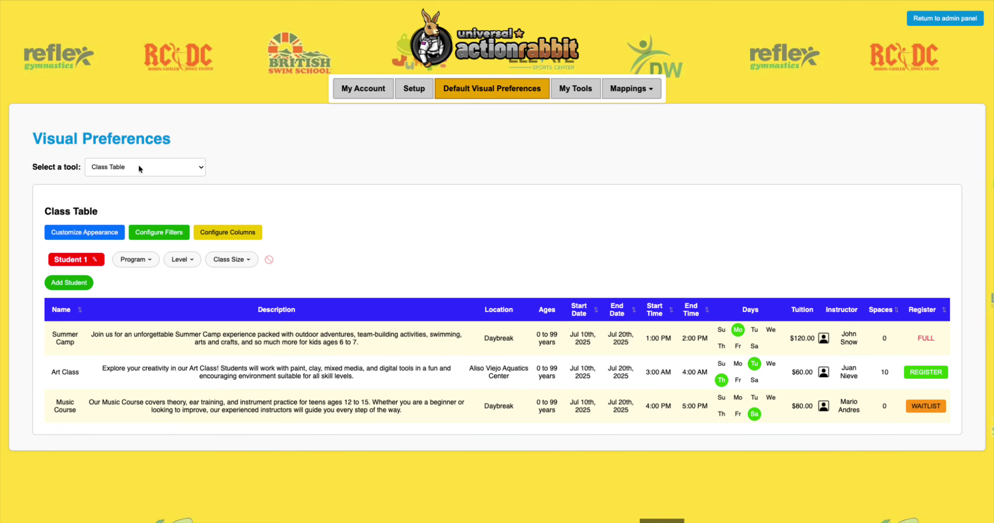
click(158, 164)
click(151, 199)
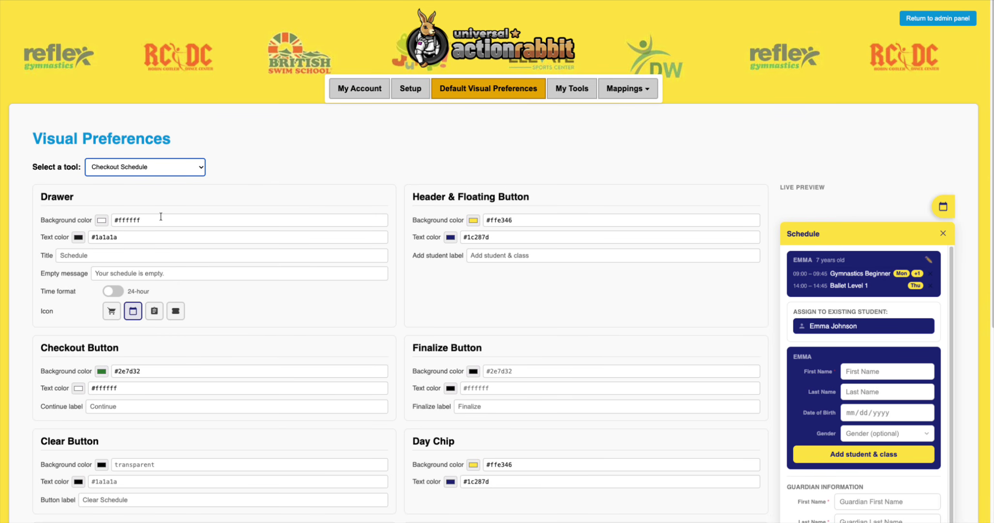
scroll(715, 171, down, 4)
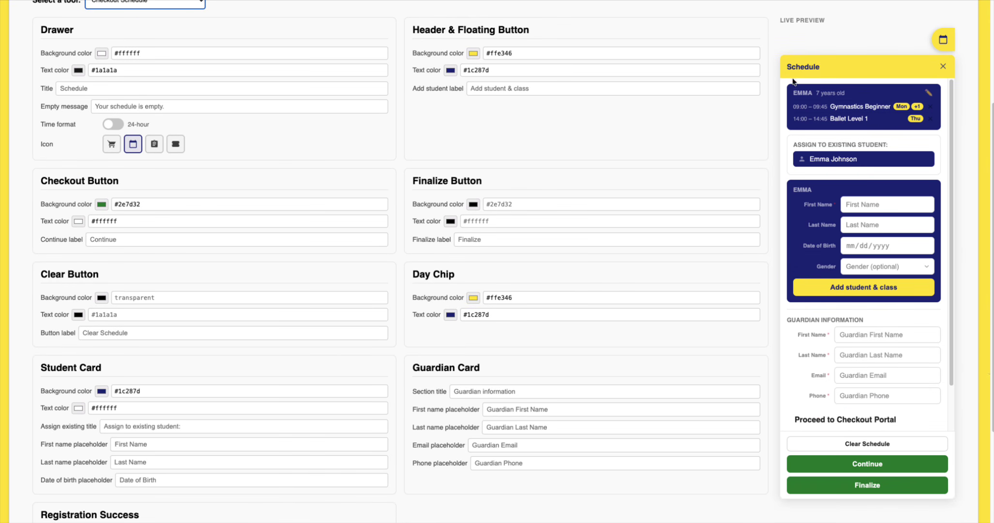
scroll(832, 86, up, 2)
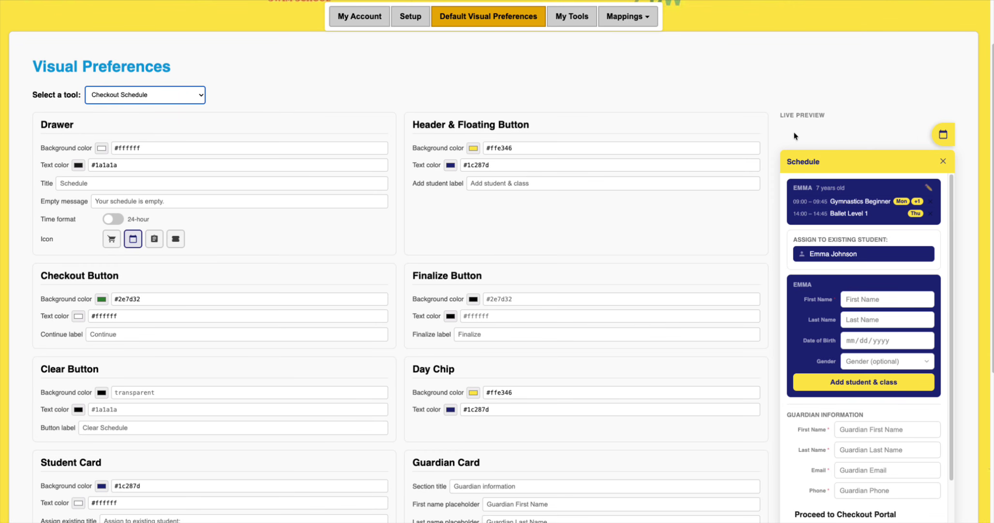
- Try red for the header, revert it to #ffe346, then open the white drawer background picker
click(456, 149)
key(ctrl+c)
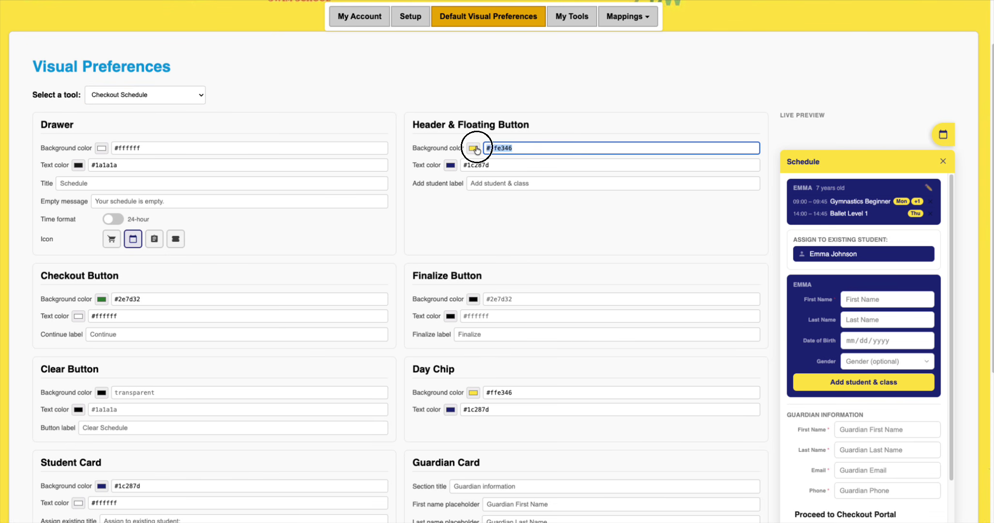
click(473, 147)
drag(558, 232, 573, 231)
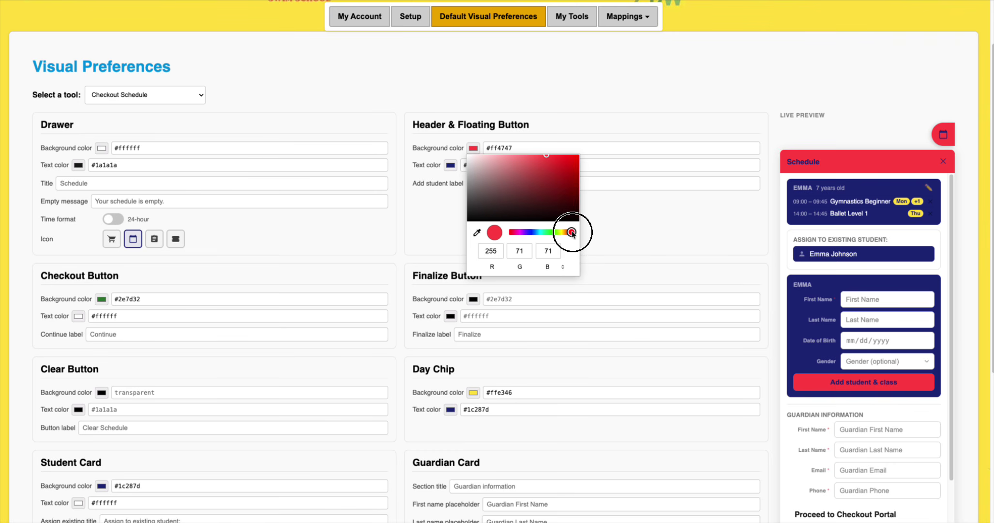
drag(564, 163, 577, 154)
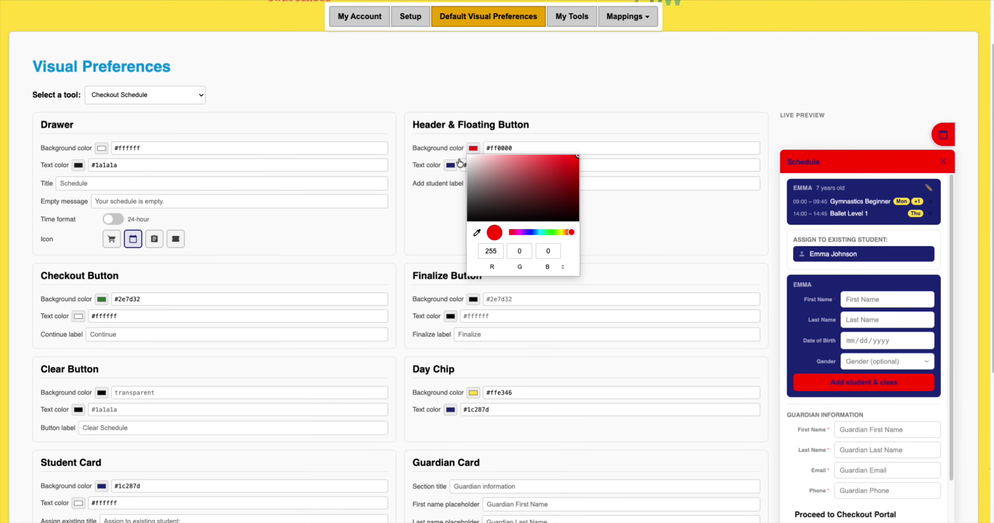
click(514, 149)
key(ctrl+a)
key(ctrl+v)
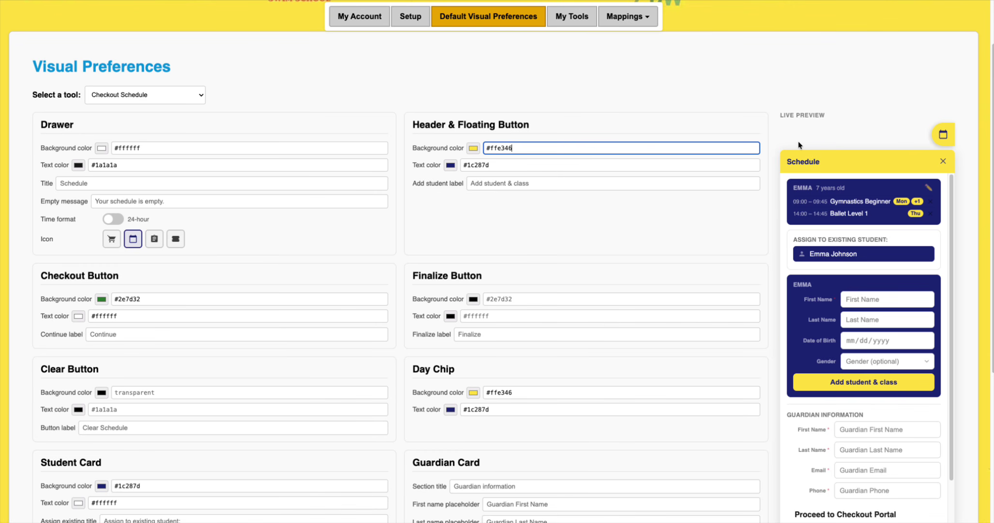
click(102, 152)
mouse_move(125, 168)
mouse_down()
mouse_move(114, 167)
mouse_move(127, 176)
mouse_move(87, 170)
mouse_move(87, 181)
mouse_move(89, 155)
mouse_up()
- Turn on 12-hour AM/PM schedule times, comparing against 24-hour times in the preview
click(260, 106)
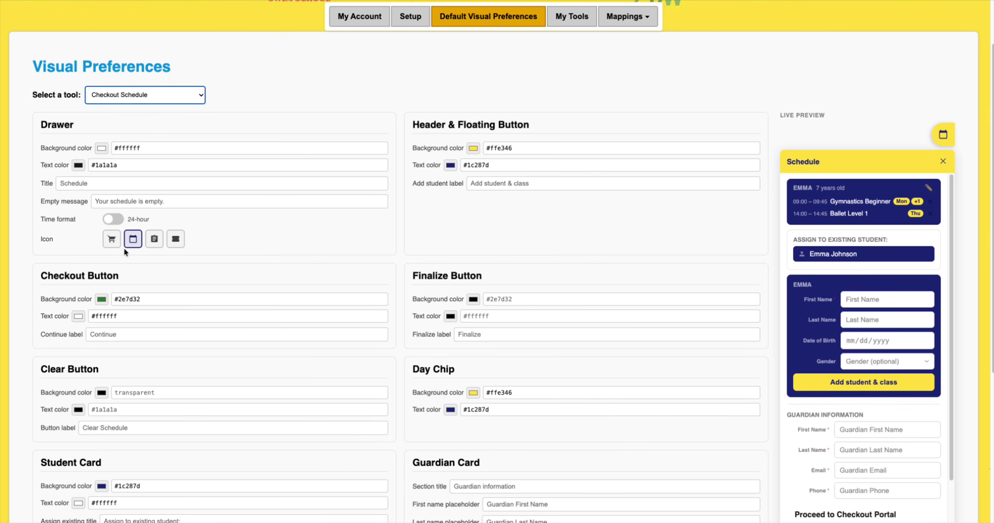
click(111, 222)
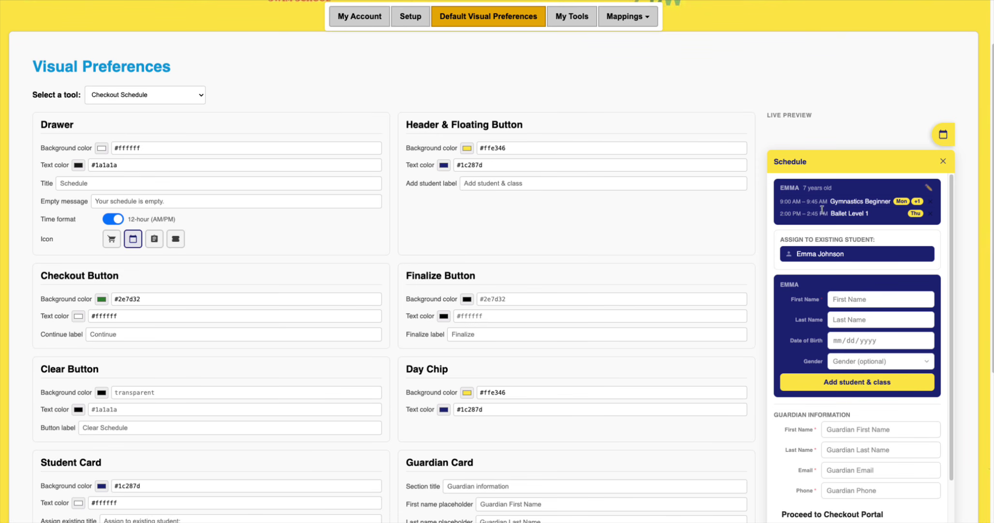
drag(779, 202, 843, 241)
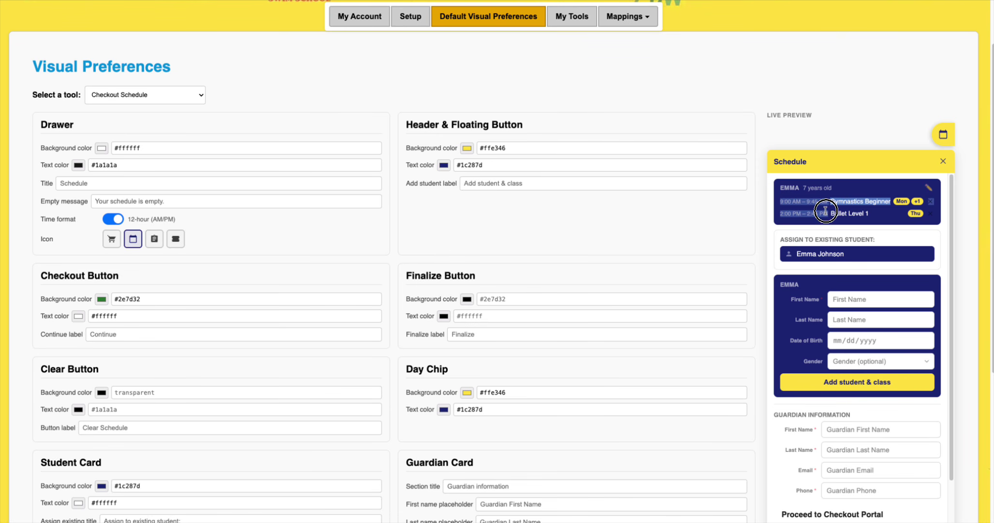
click(115, 220)
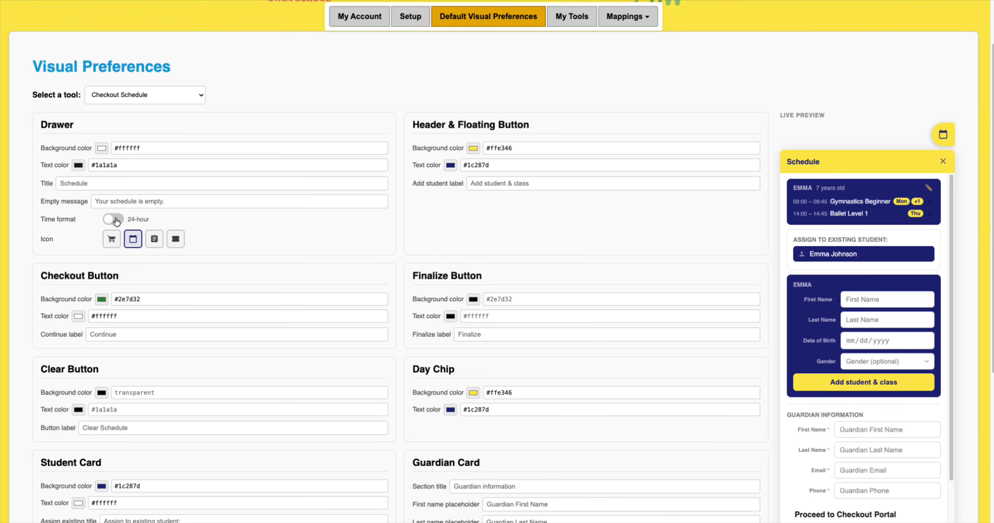
drag(779, 201, 827, 200)
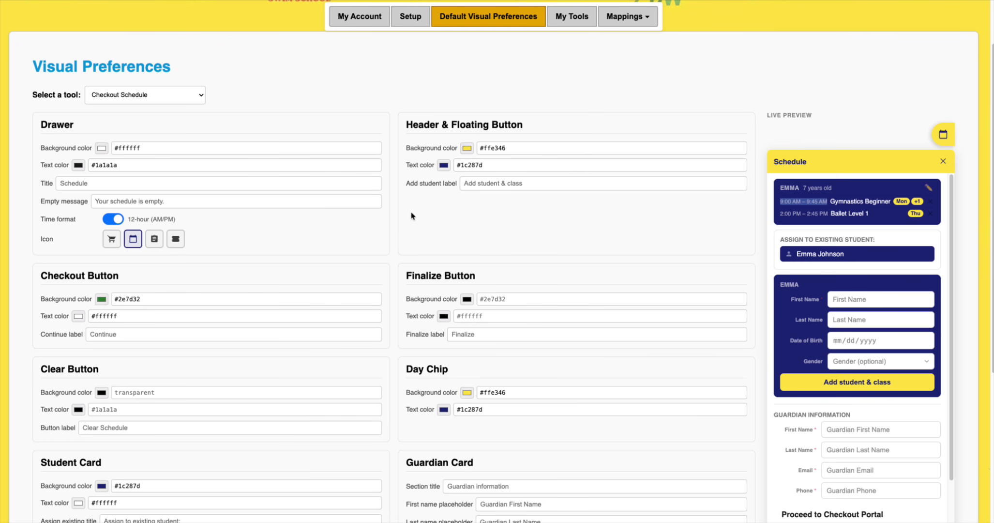
- Try the cart, clipboard and ticket drawer icons, then keep the calendar icon
click(111, 239)
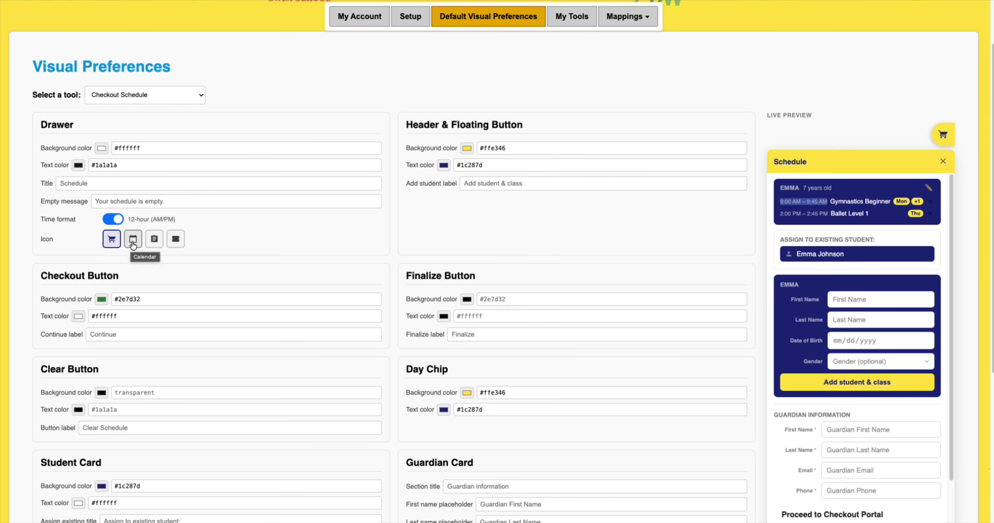
click(133, 239)
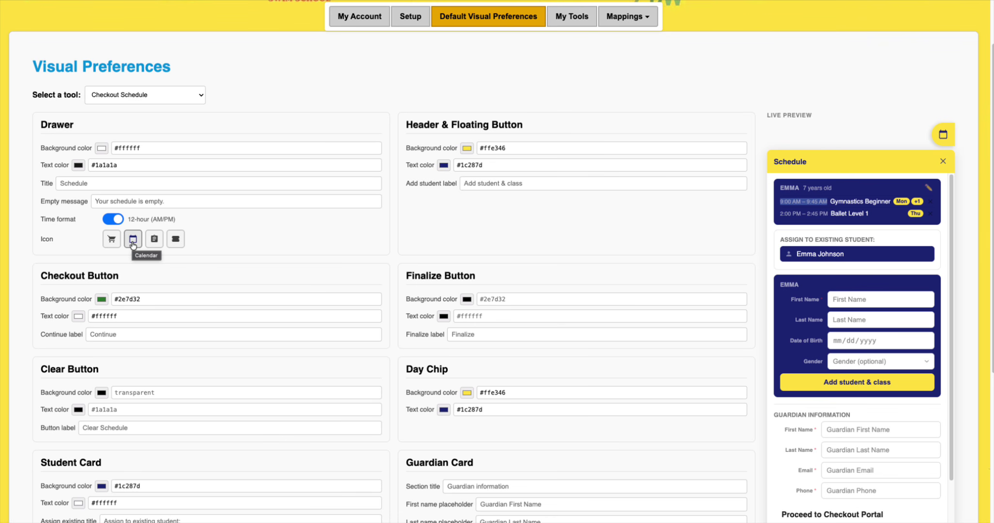
click(153, 240)
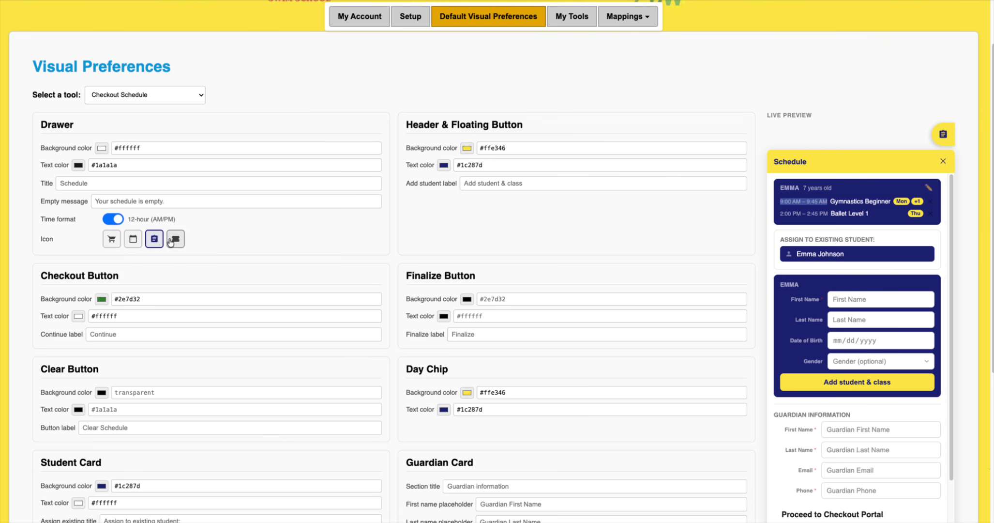
click(176, 242)
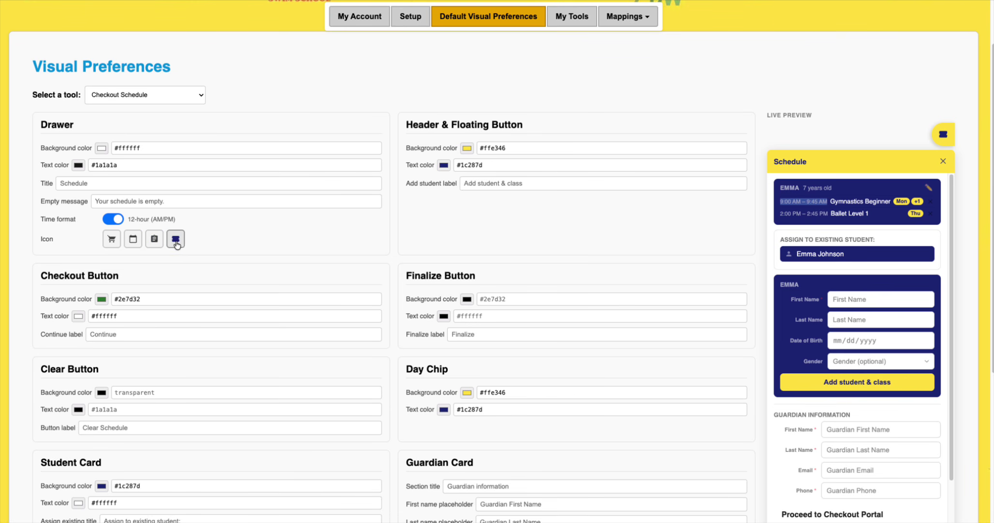
click(139, 243)
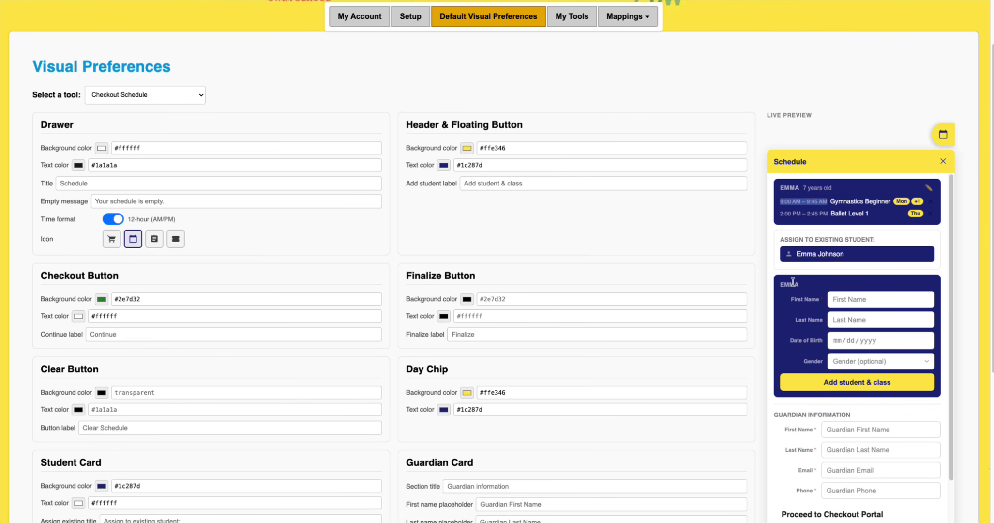
click(842, 296)
scroll(803, 241, down, 1)
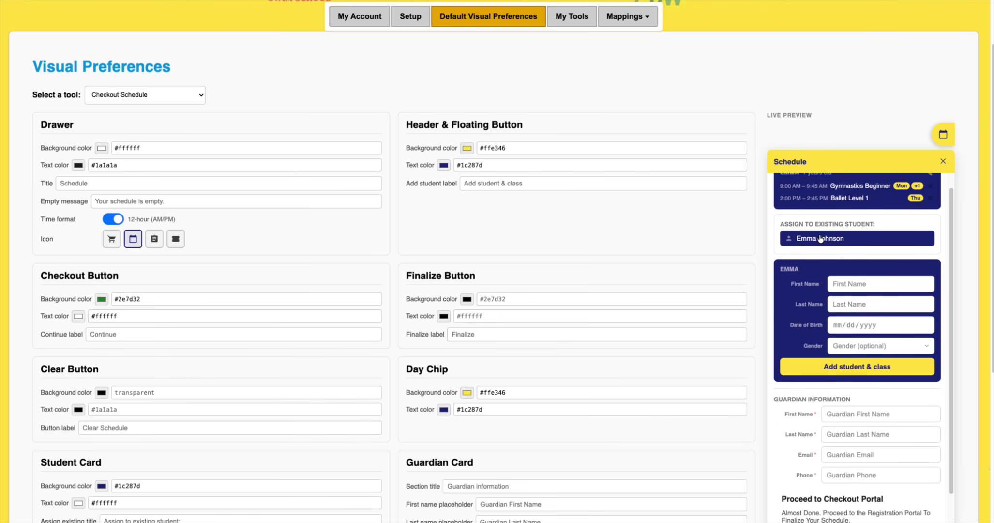
scroll(836, 243, down, 1)
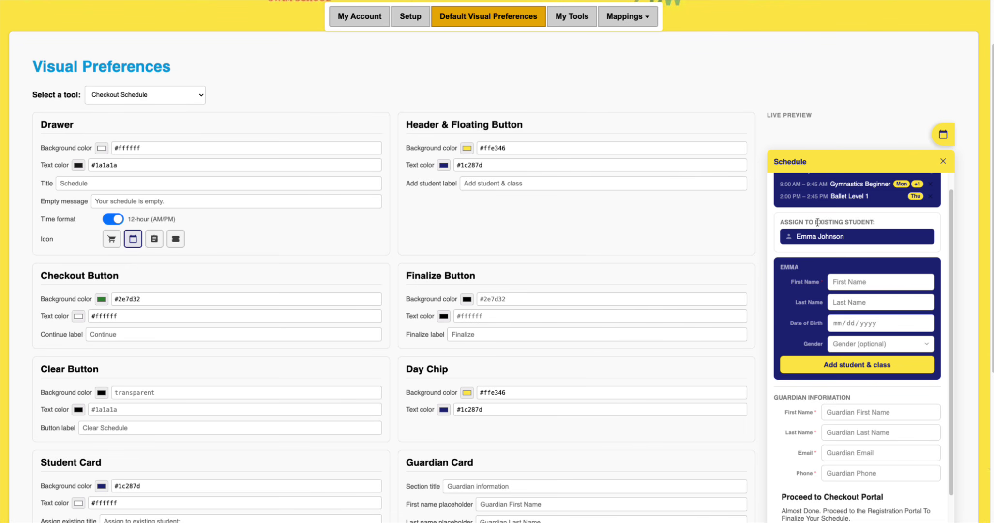
scroll(841, 280, up, 1)
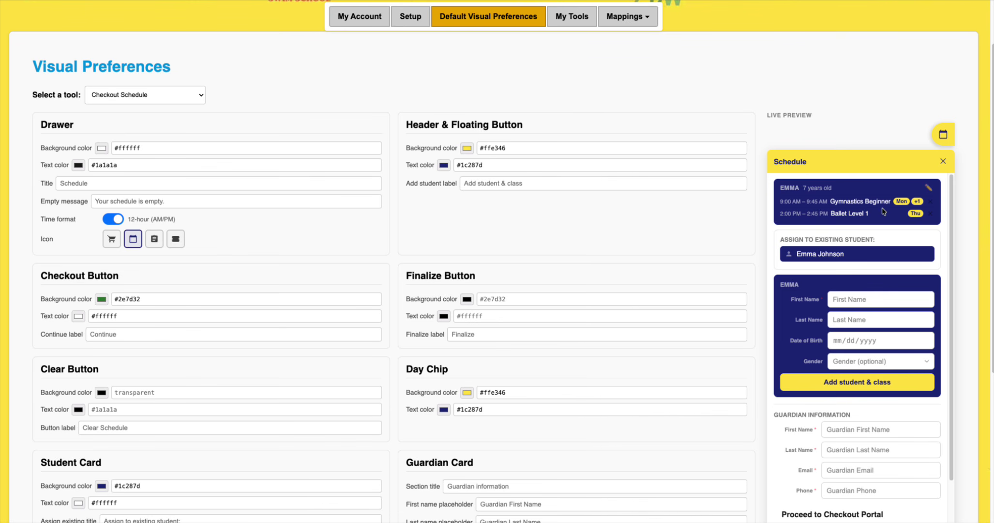
mouse_move(896, 204)
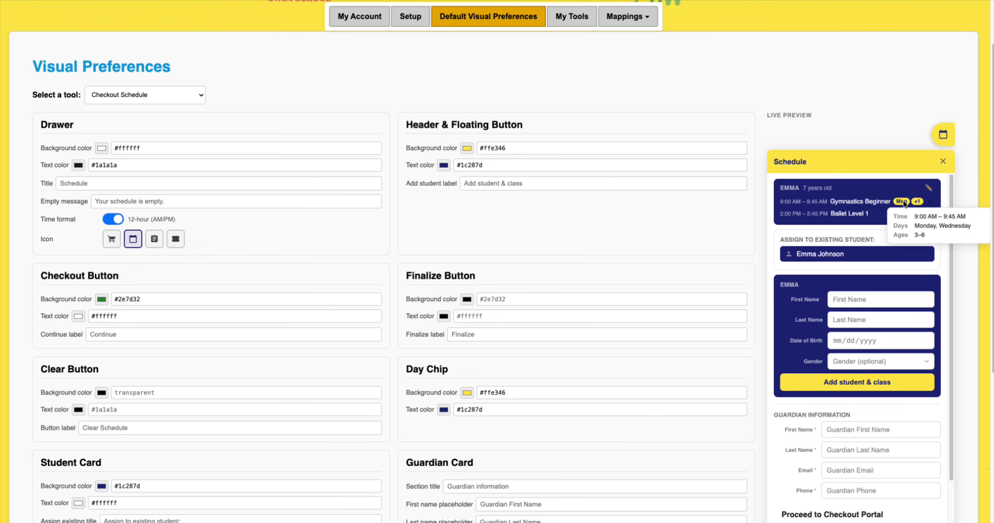
drag(405, 369, 384, 369)
click(487, 368)
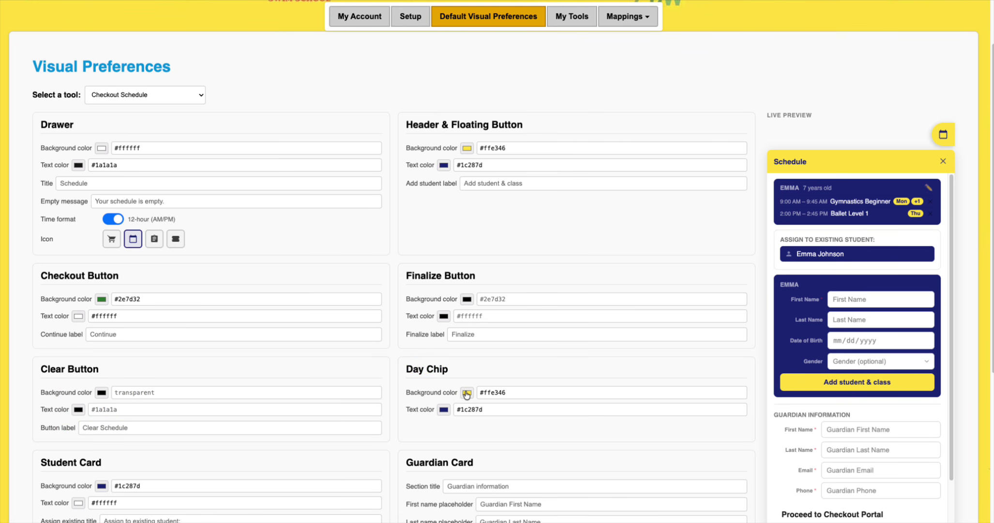
drag(525, 395, 459, 394)
key(ctrl+c)
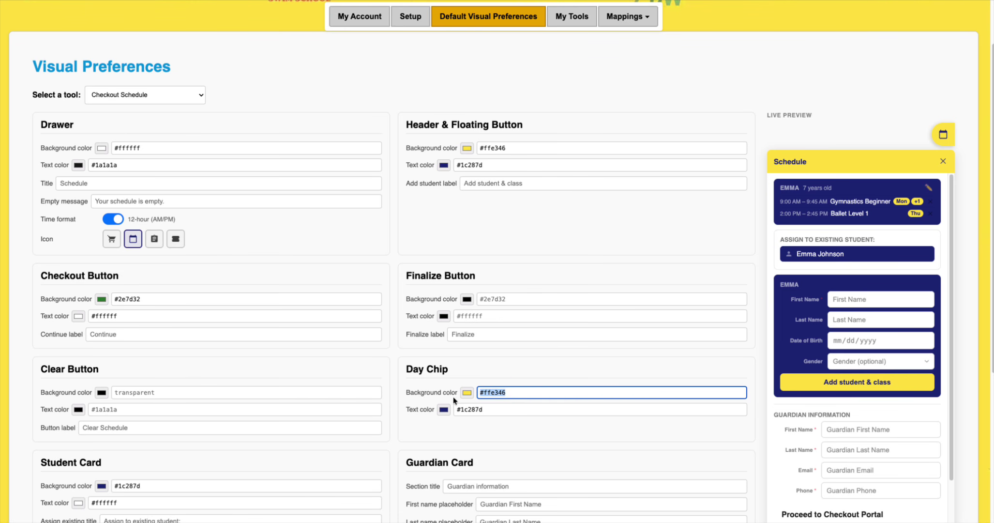
click(467, 392)
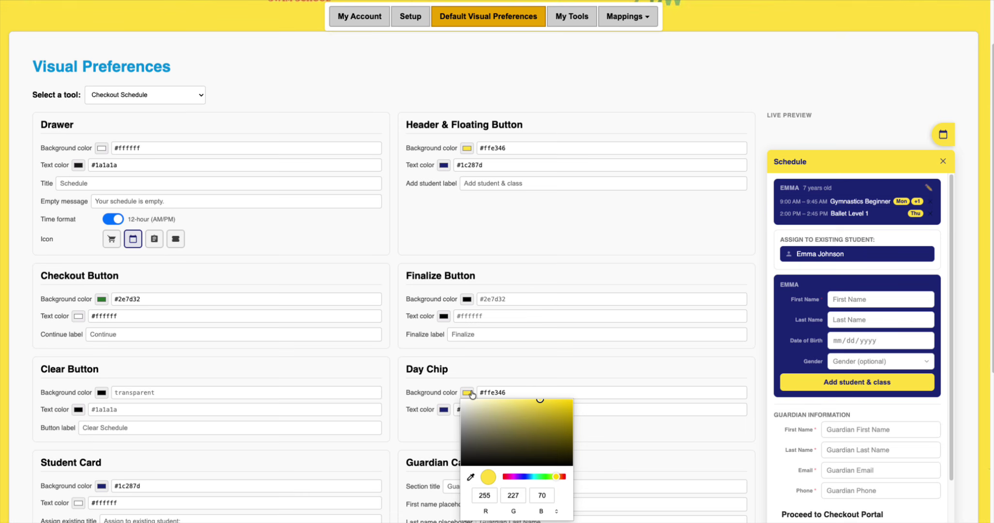
click(541, 477)
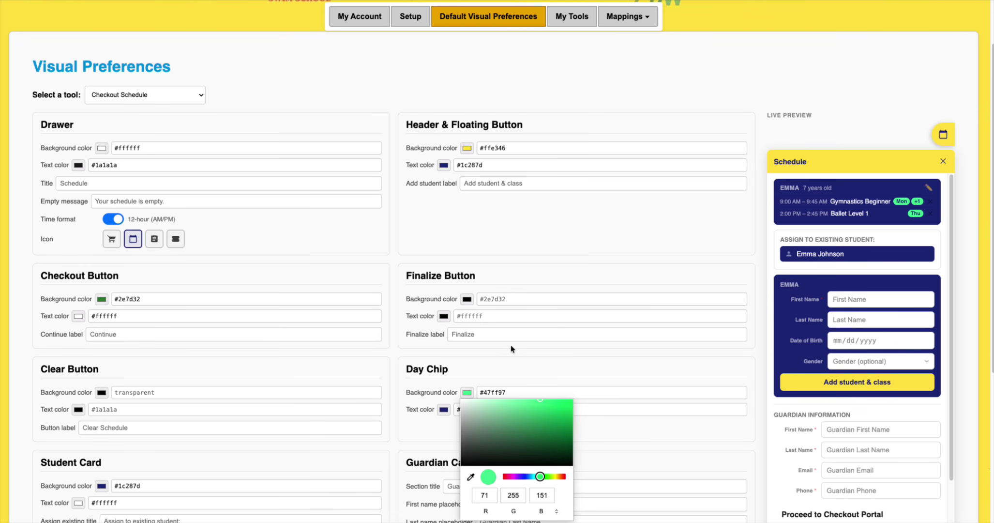
click(521, 391)
key(ctrl+a)
key(ctrl+v)
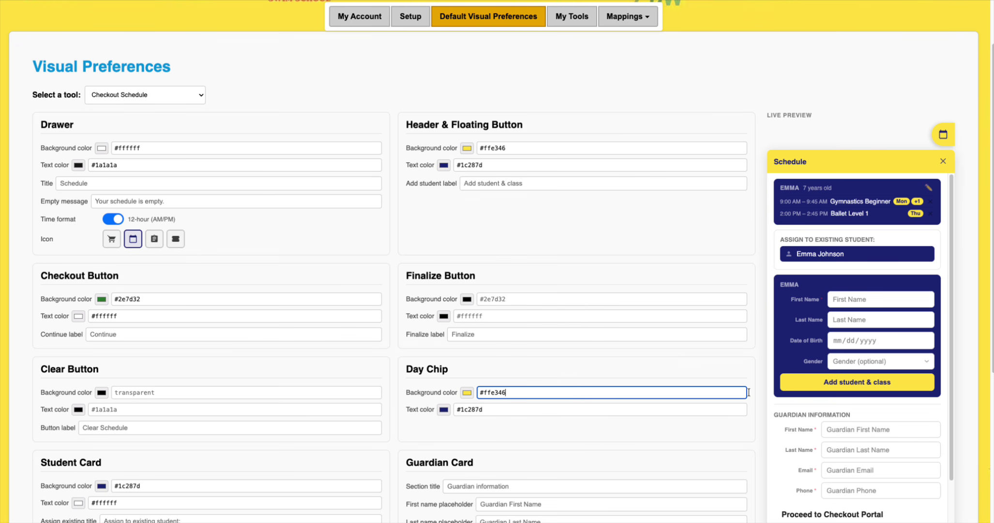
scroll(854, 394, down, 2)
scroll(963, 395, down, 5)
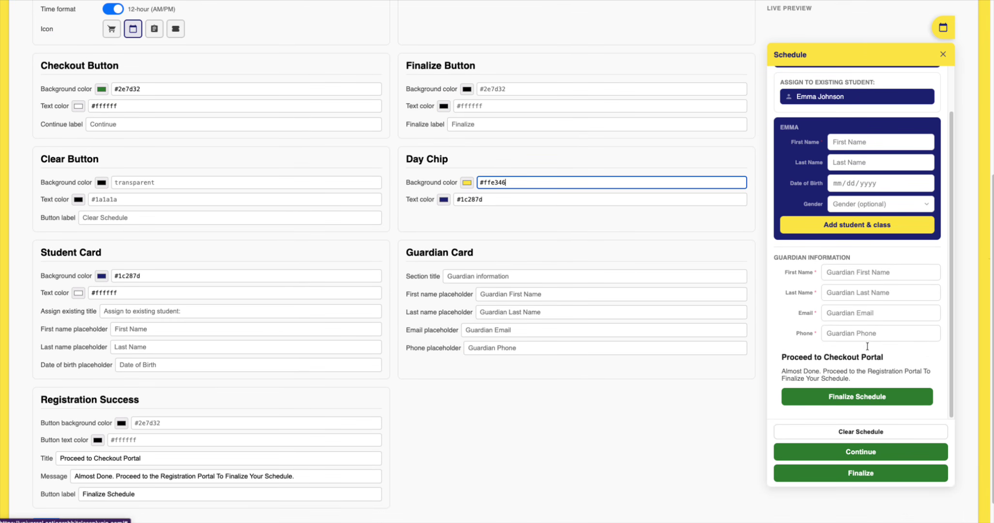
scroll(823, 347, up, 1)
scroll(832, 354, down, 1)
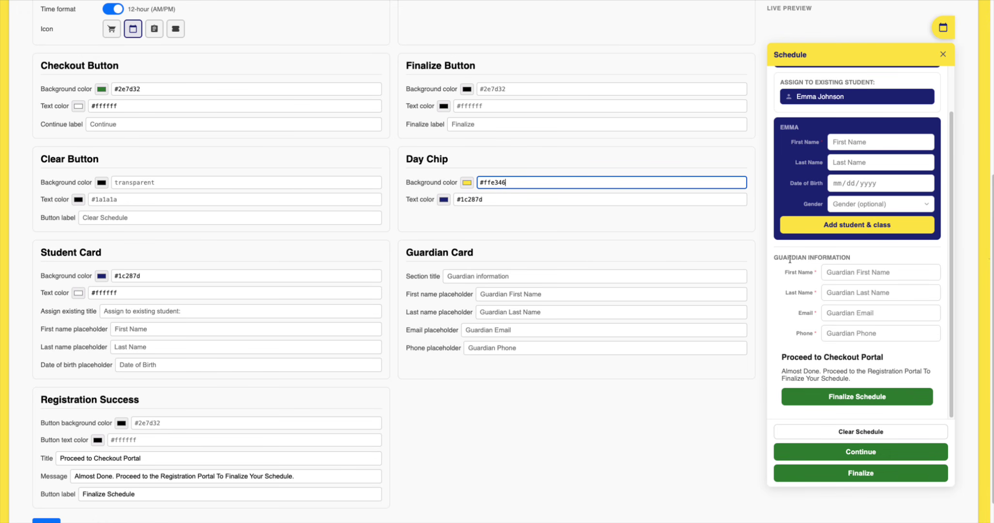
drag(773, 255, 886, 338)
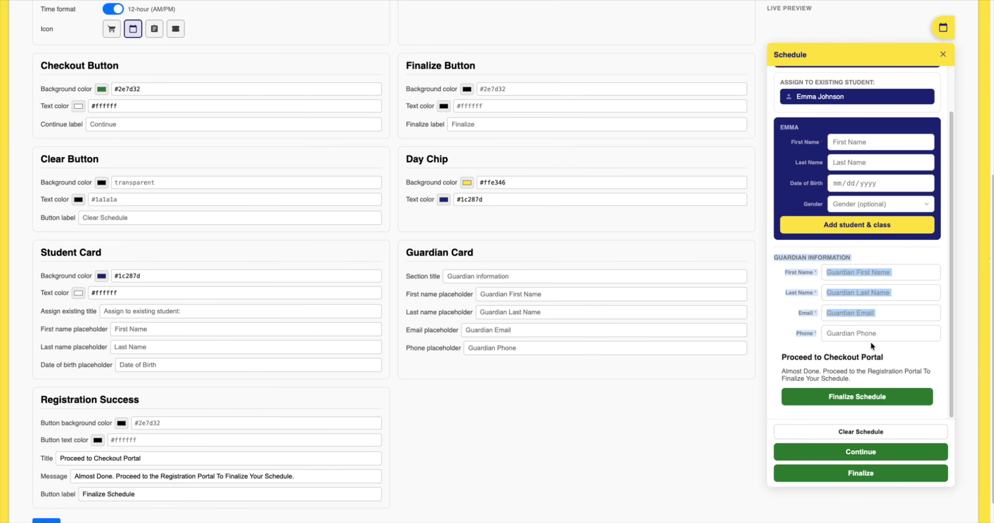
click(873, 343)
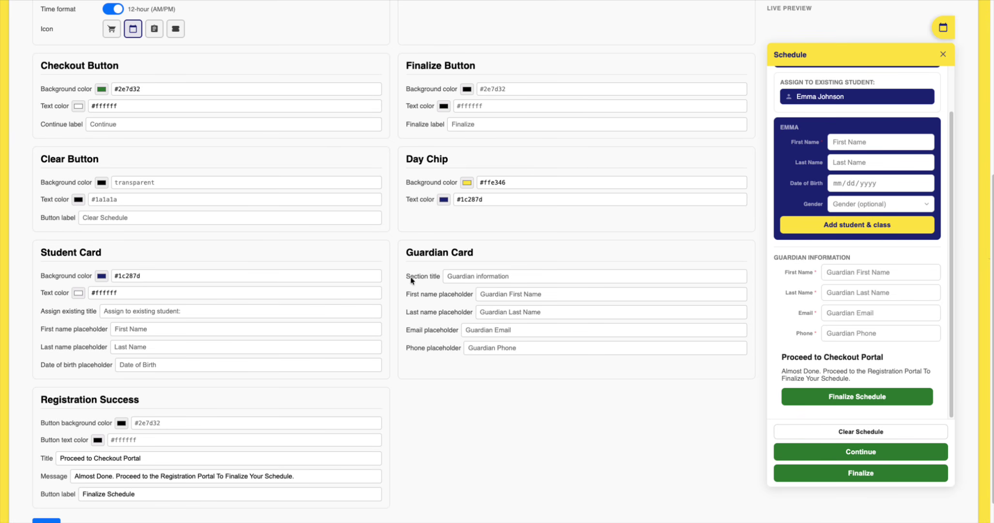
click(520, 277)
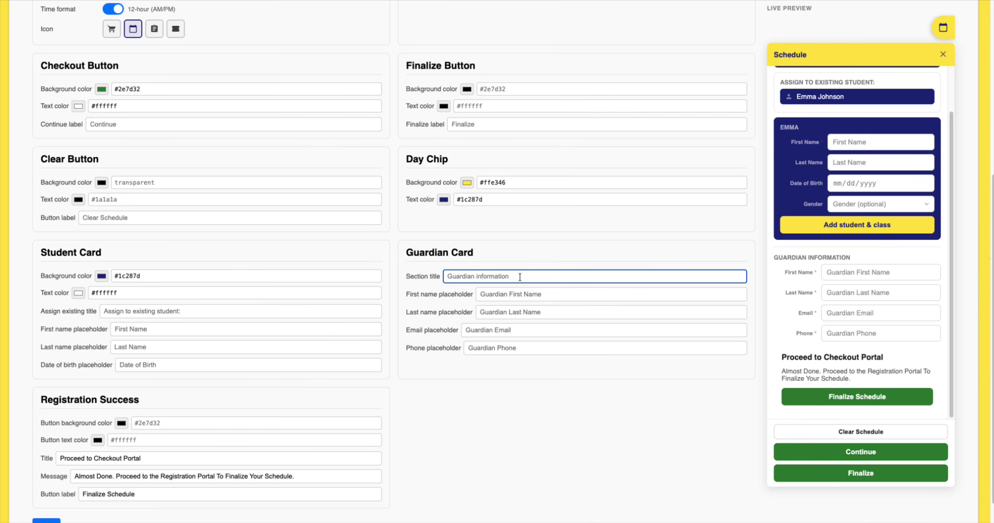
key(ctrl+a)
key(BackSpace)
text(Enrollee)
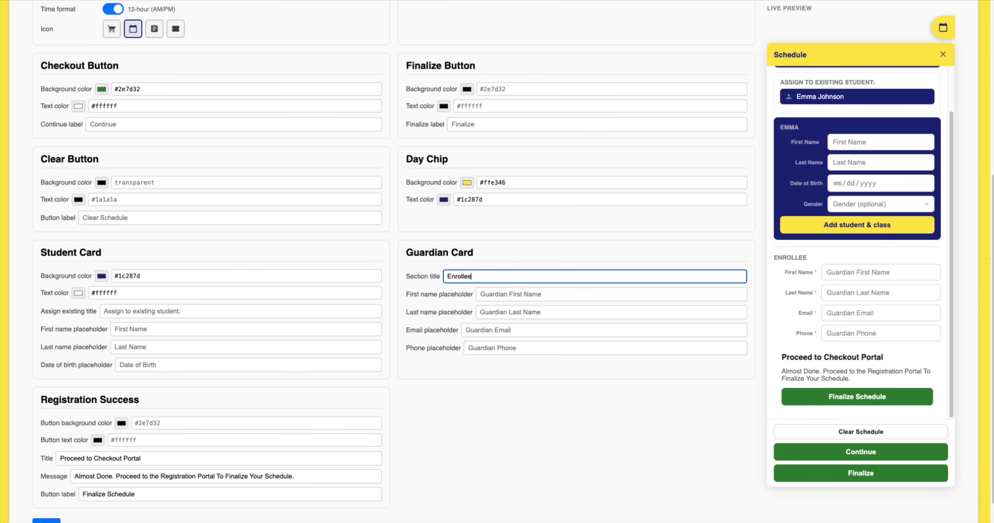
text( info)
key(BackSpace)
key(BackSpace)
key(BackSpace)
key(BackSpace)
key(BackSpace)
key(BackSpace)
key(BackSpace)
key(BackSpace)
key(BackSpace)
key(BackSpace)
key(BackSpace)
key(BackSpace)
key(BackSpace)
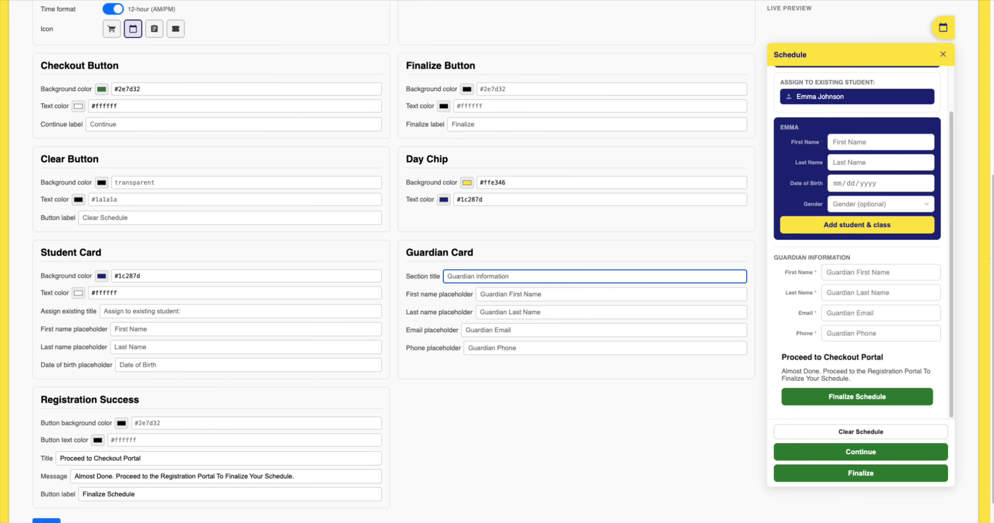
click(551, 294)
text(asdfad)
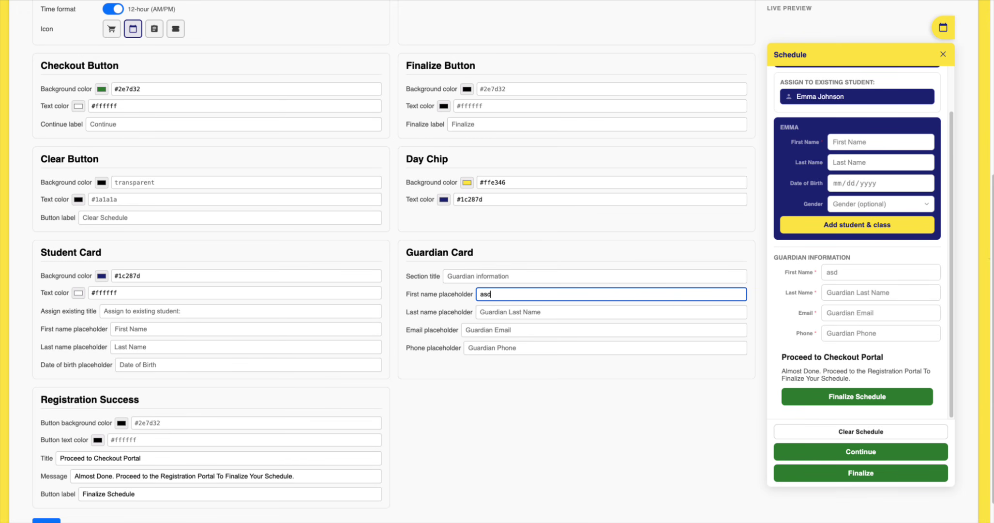
key(BackSpace)
key(BackSpace)
key(BackSpace)
key(BackSpace)
key(BackSpace)
key(BackSpace)
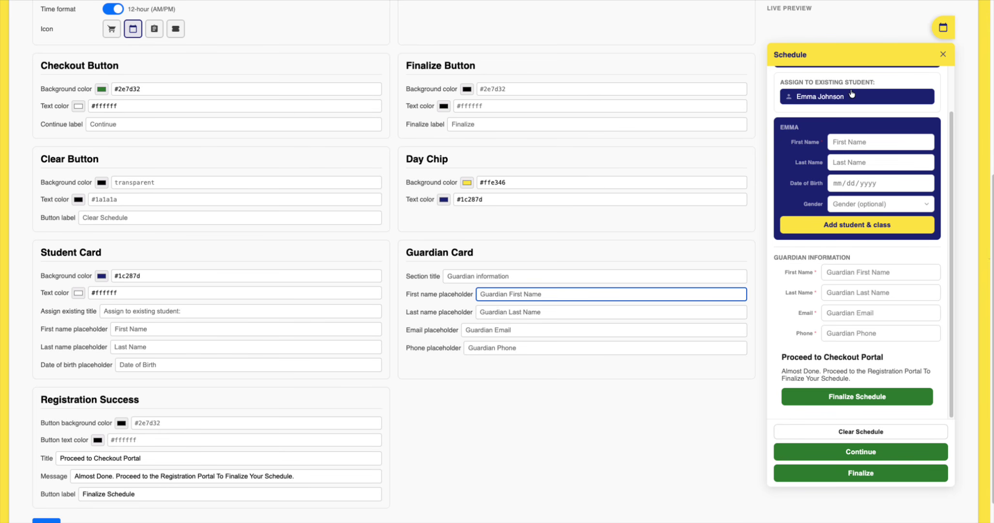
scroll(826, 160, up, 1)
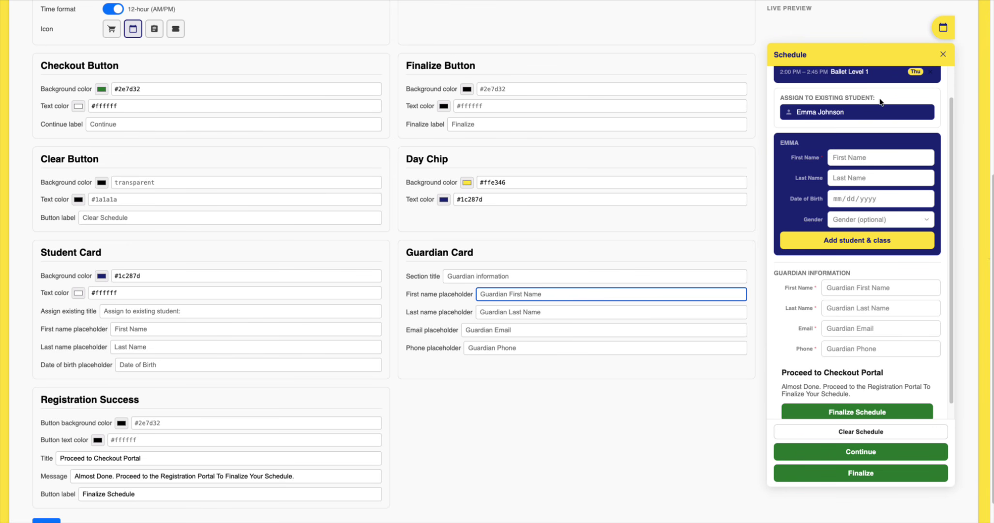
click(191, 314)
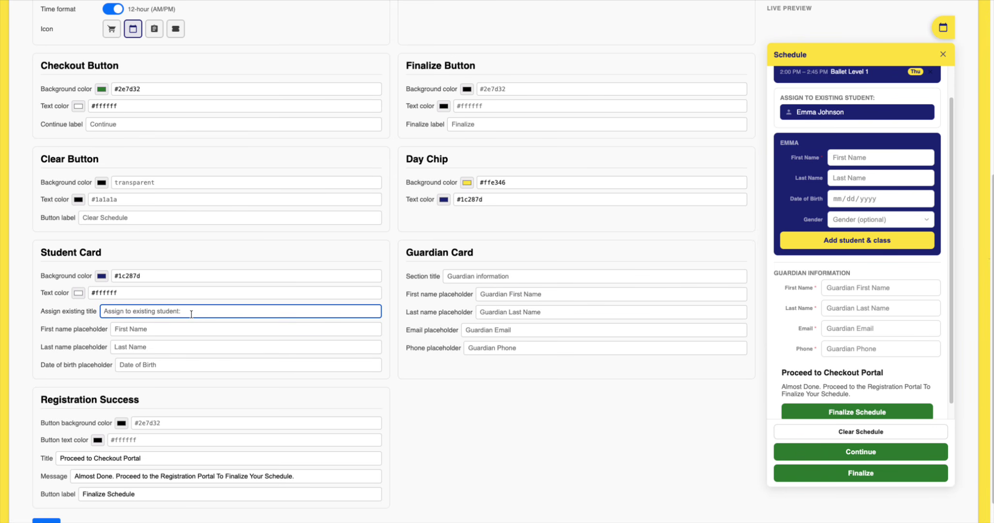
key(ctrl+a)
key(BackSpace)
text(Add )
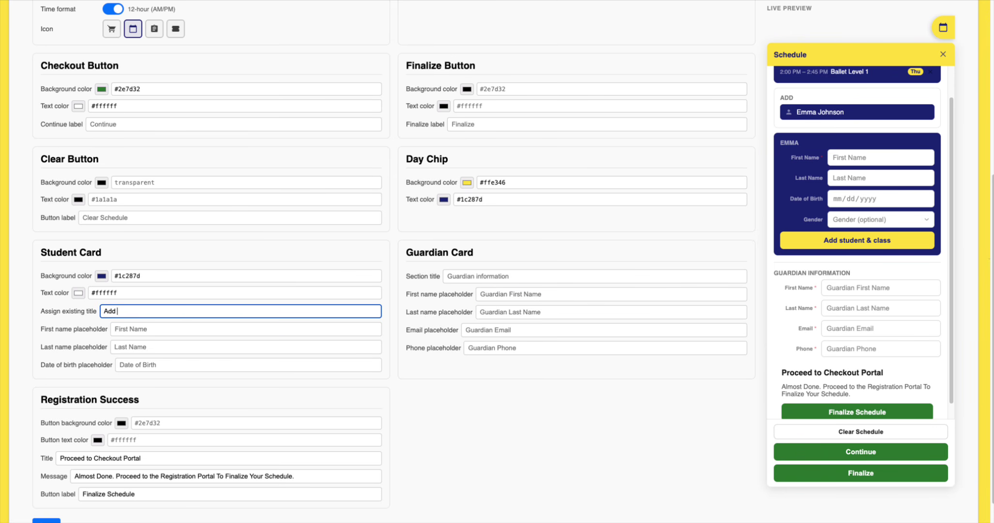
text(class to the fol)
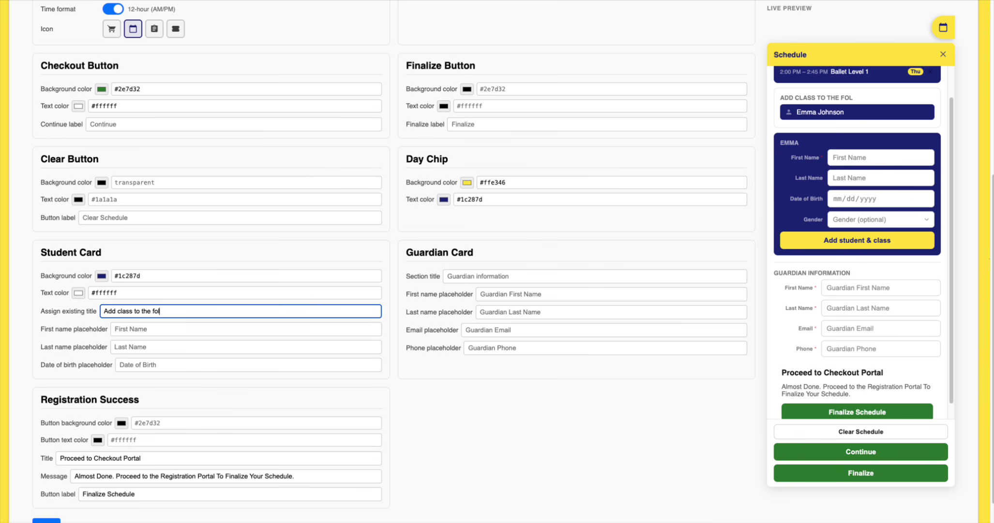
text(lowing student)
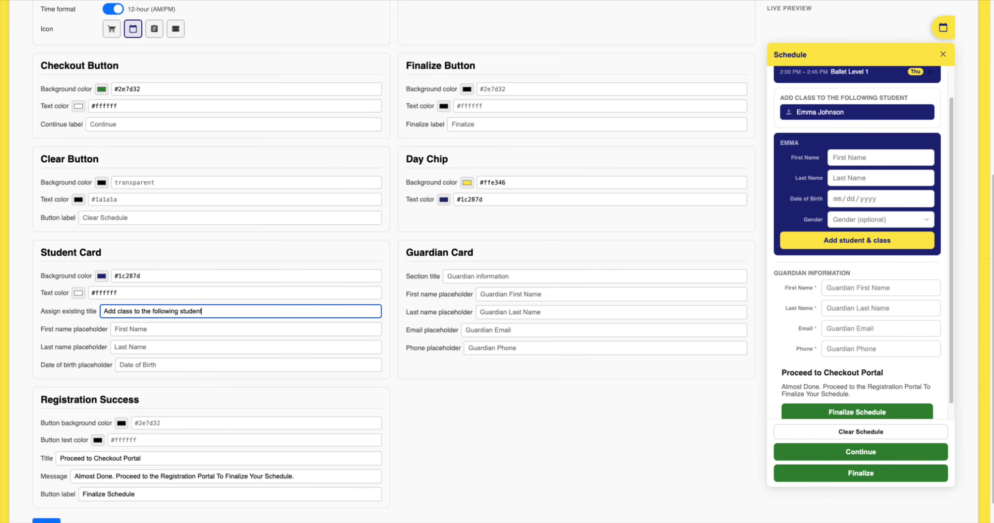
drag(215, 311, 88, 309)
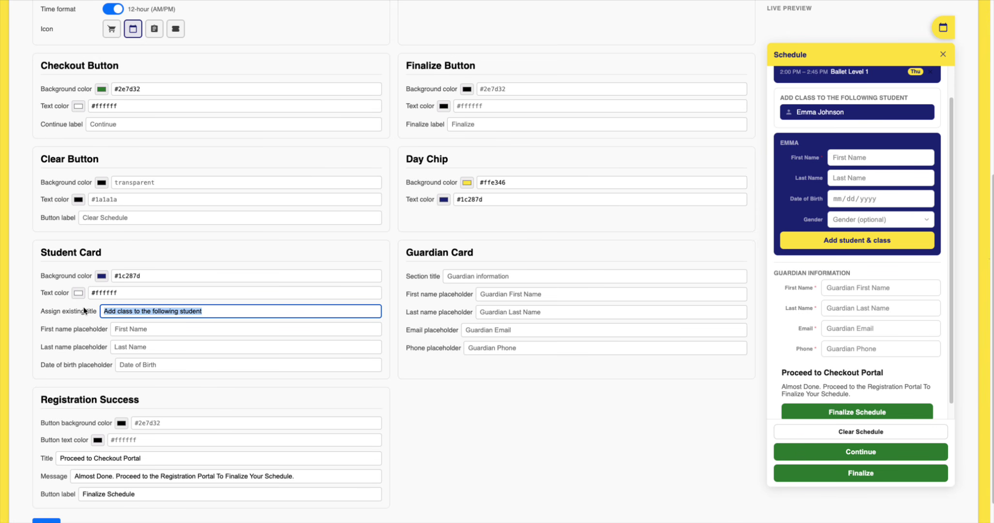
text(Assign to existing student:)
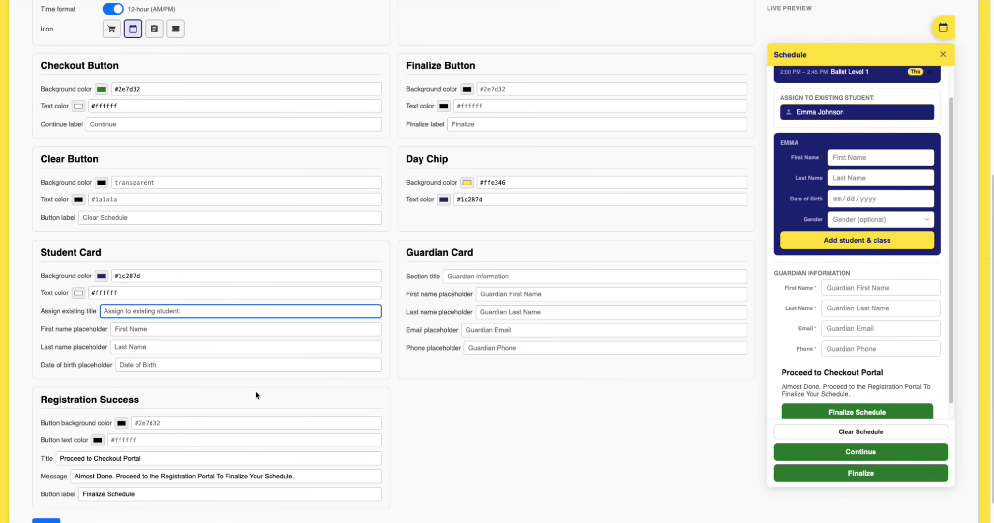
scroll(256, 395, down, 1)
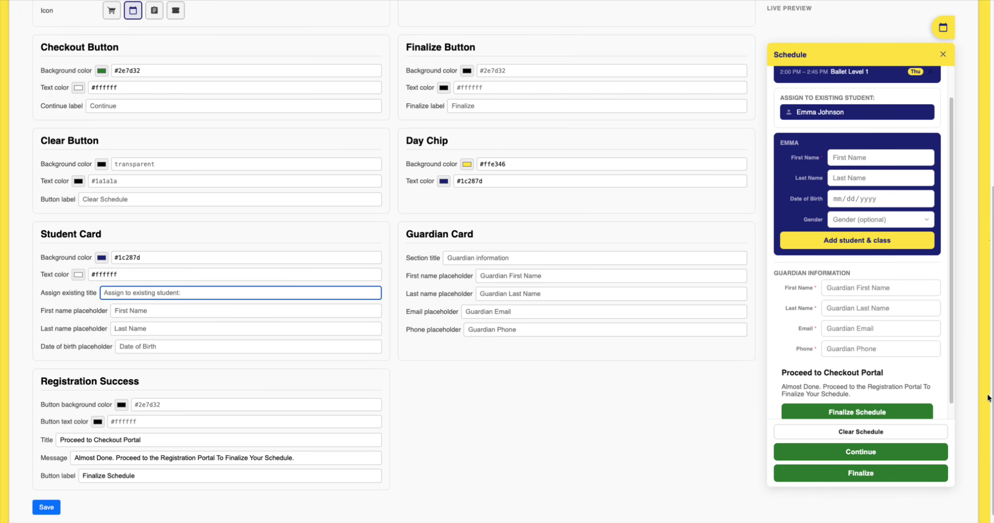
- Save the Checkout Schedule preference changes with the Save button at the page bottom
scroll(795, 377, down, 1)
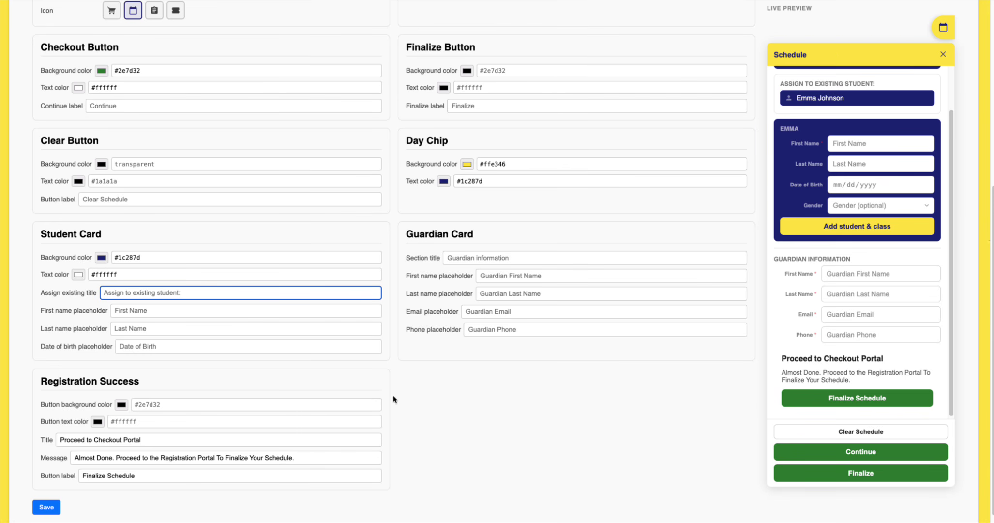
click(45, 507)
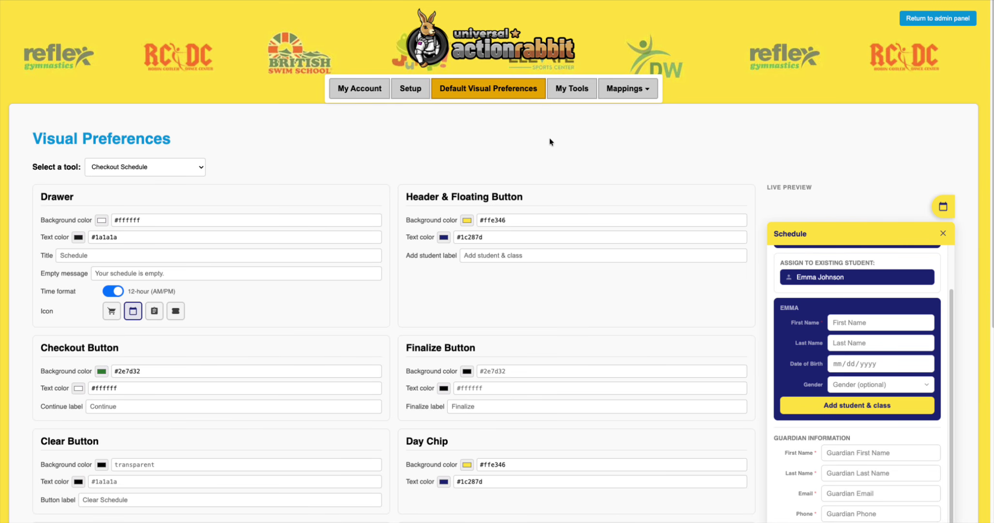
- Switch on the Checkout Schedule toggle for the 'Table Test (Class Table)' tool in My Tools
click(564, 91)
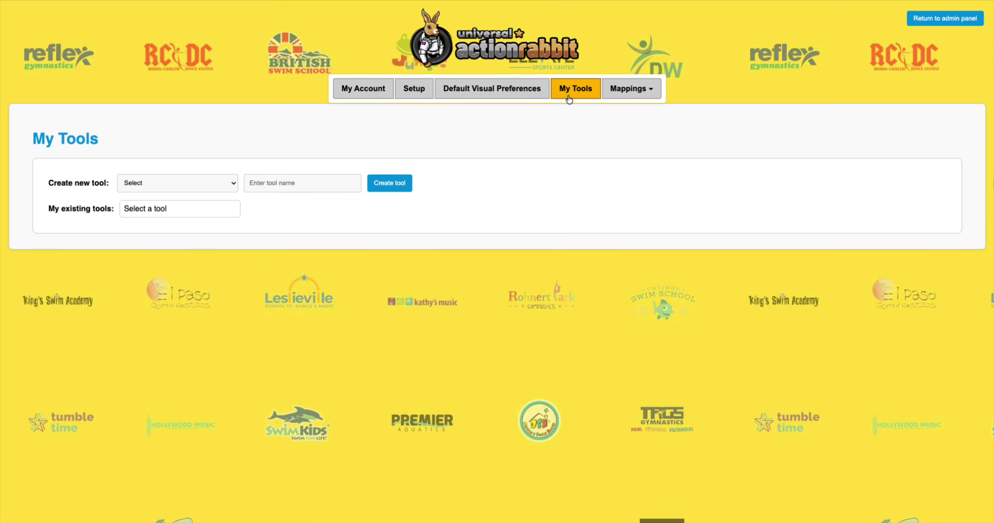
click(172, 208)
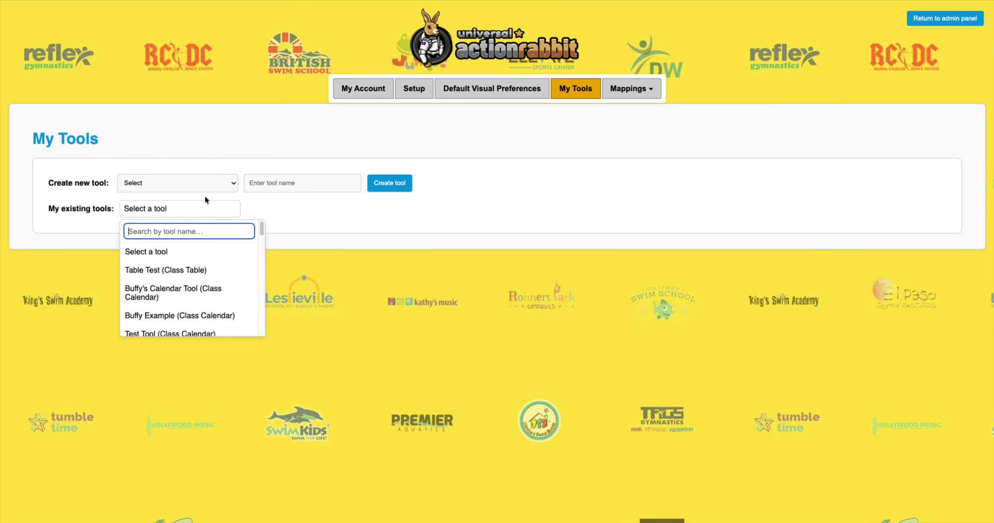
click(163, 268)
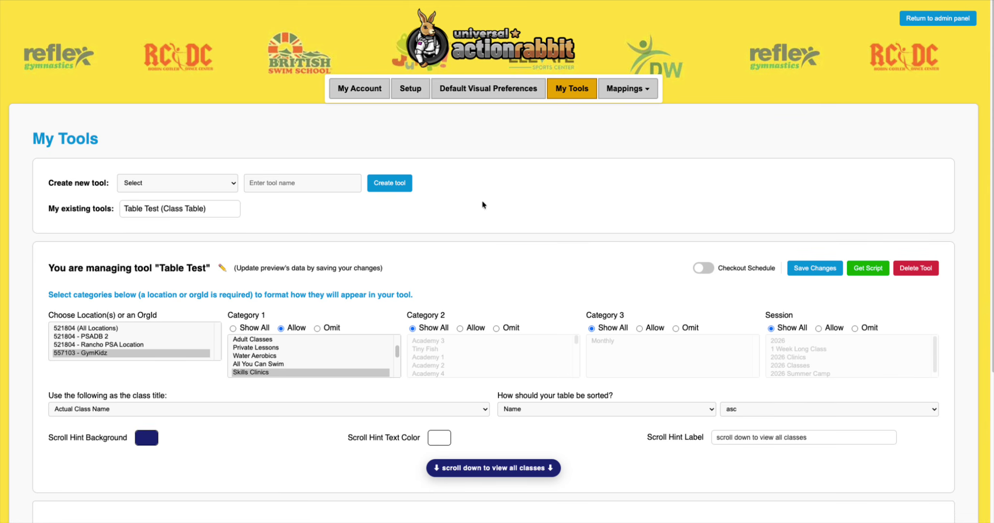
click(704, 268)
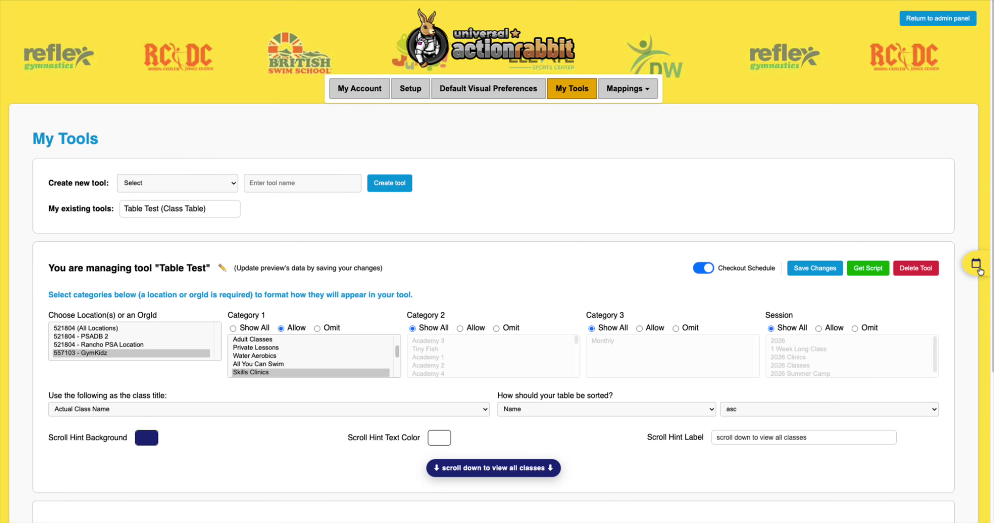
- Relabel the register button from REGISTER to 'Add to Schedule' in Customize Appearance and save
scroll(511, 320, down, 5)
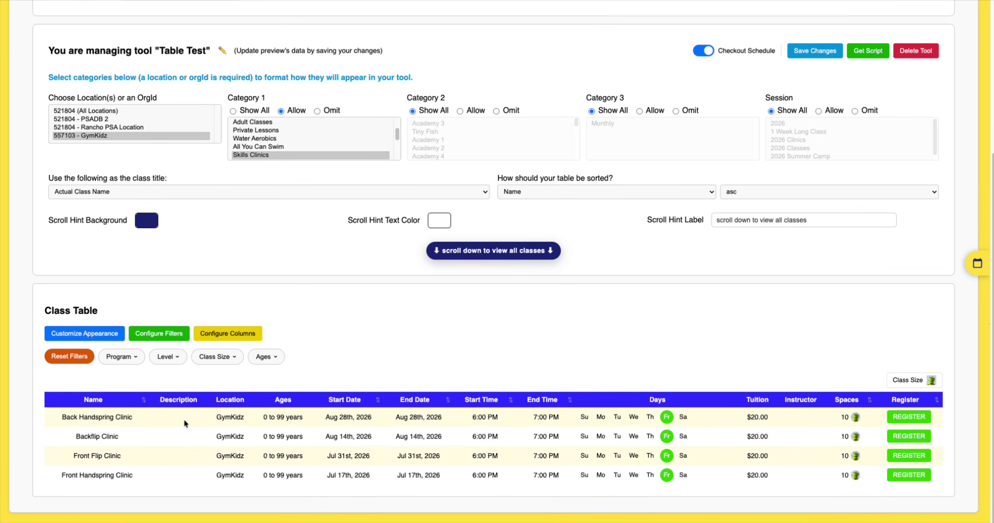
click(77, 334)
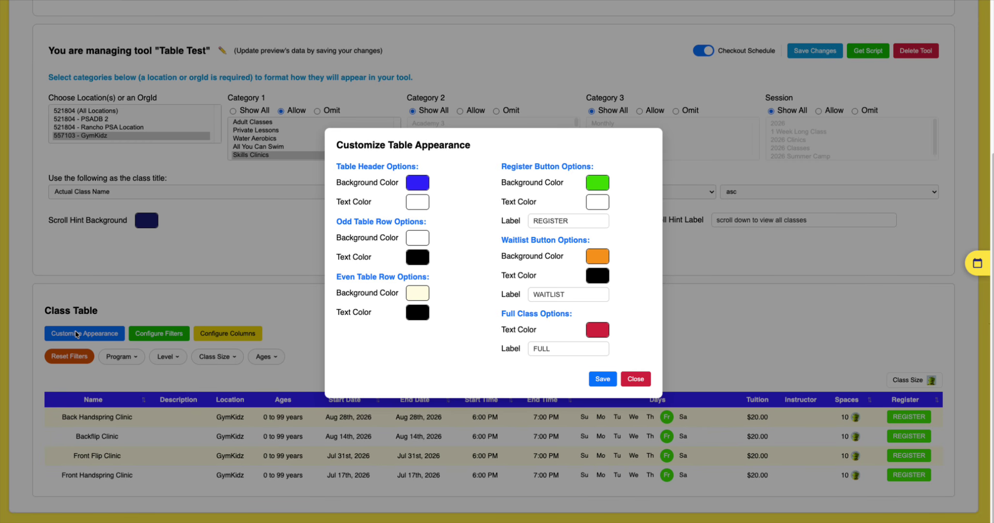
drag(585, 220, 516, 218)
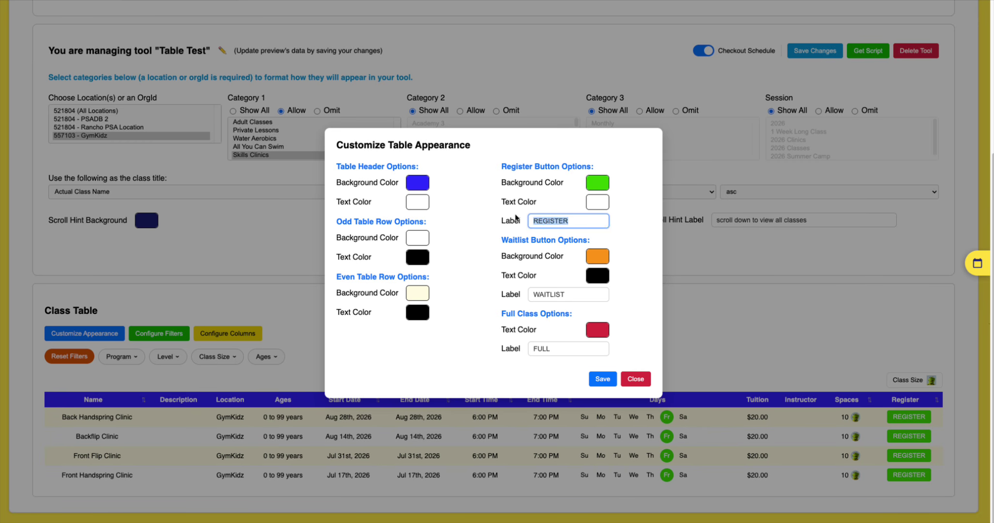
text(Add)
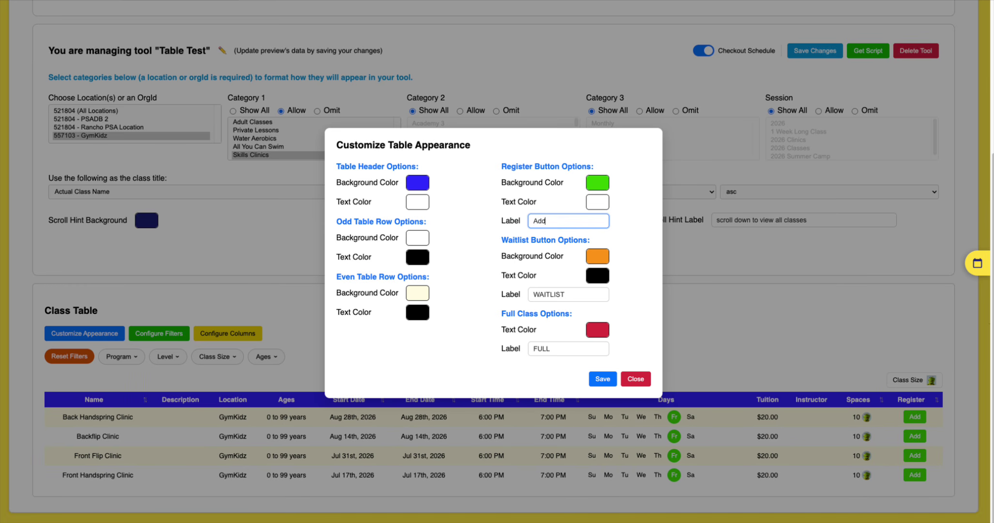
text( to Sched)
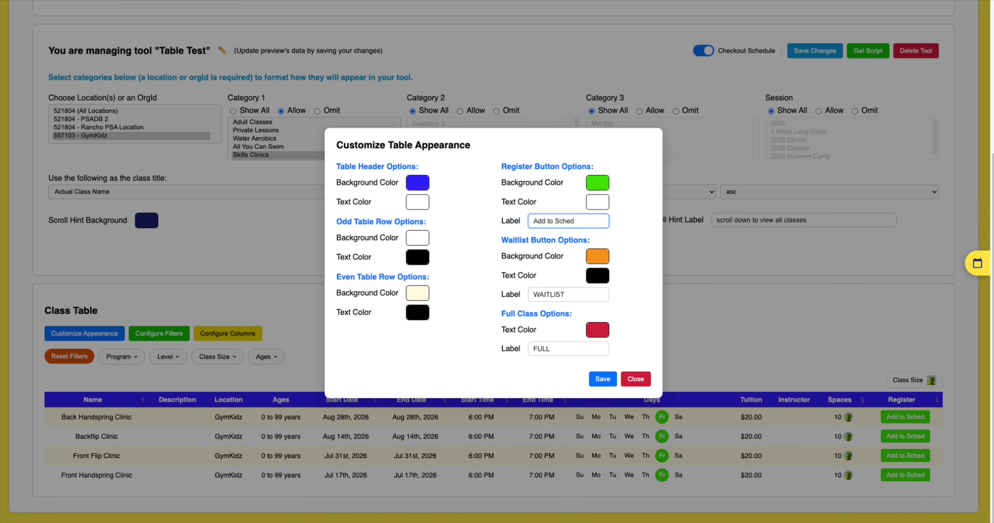
text(ule)
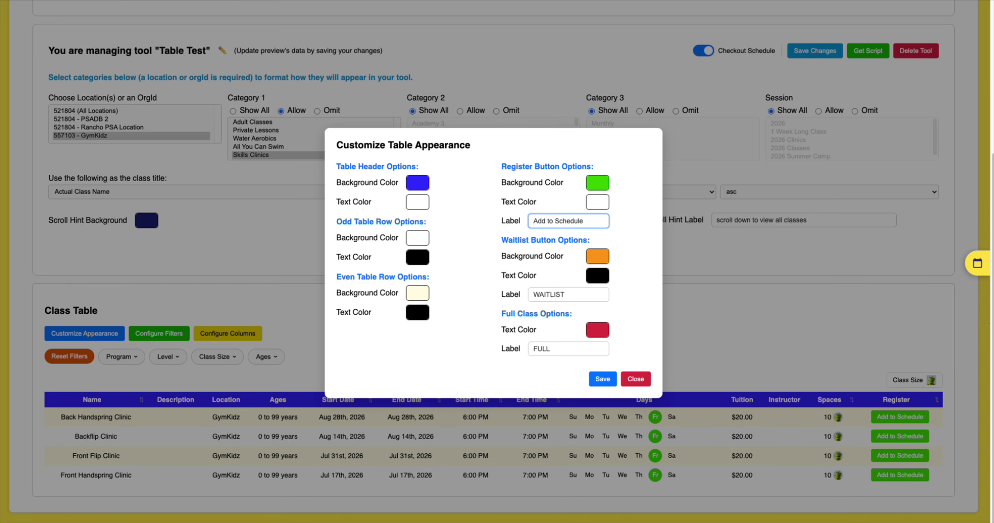
click(603, 378)
click(635, 379)
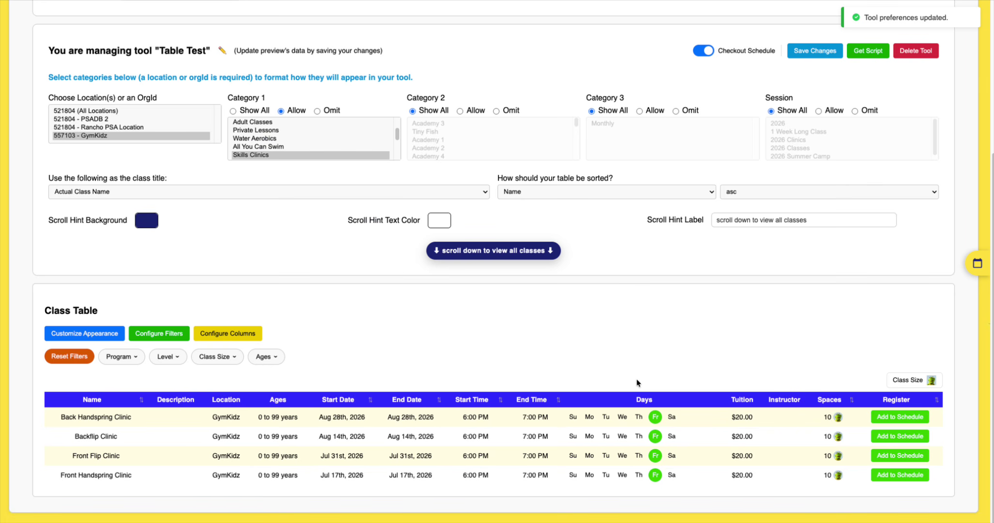
- Start adding Backflip Clinic and enter the student's first and last name
click(889, 437)
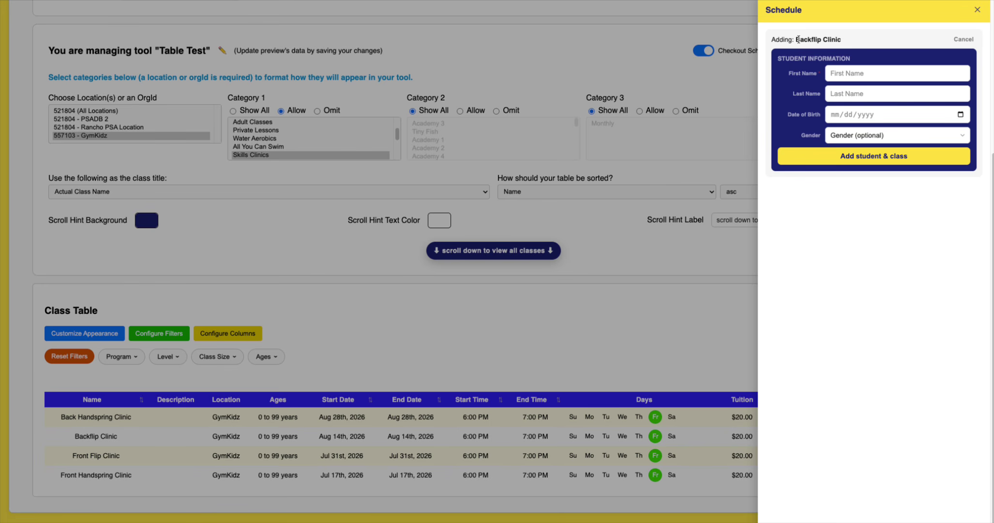
click(860, 79)
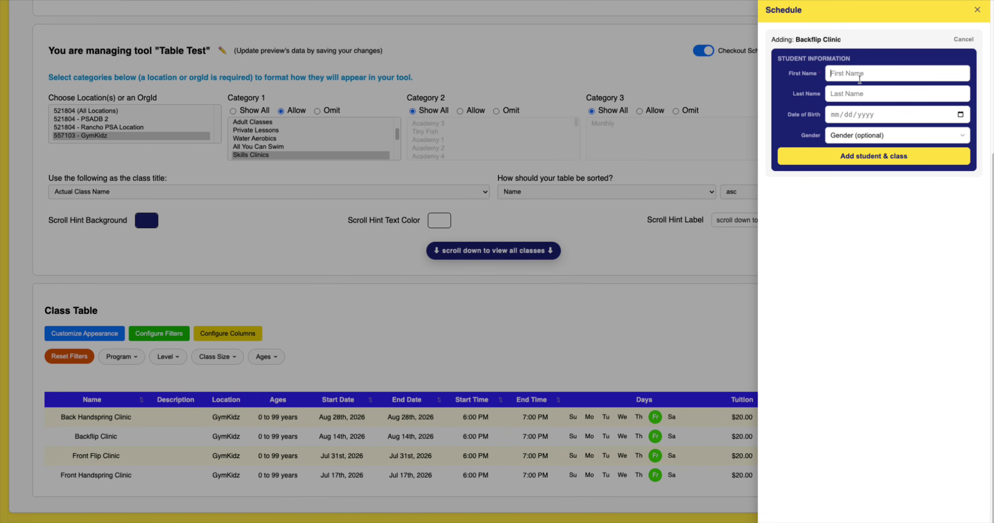
text(John)
key(Tab)
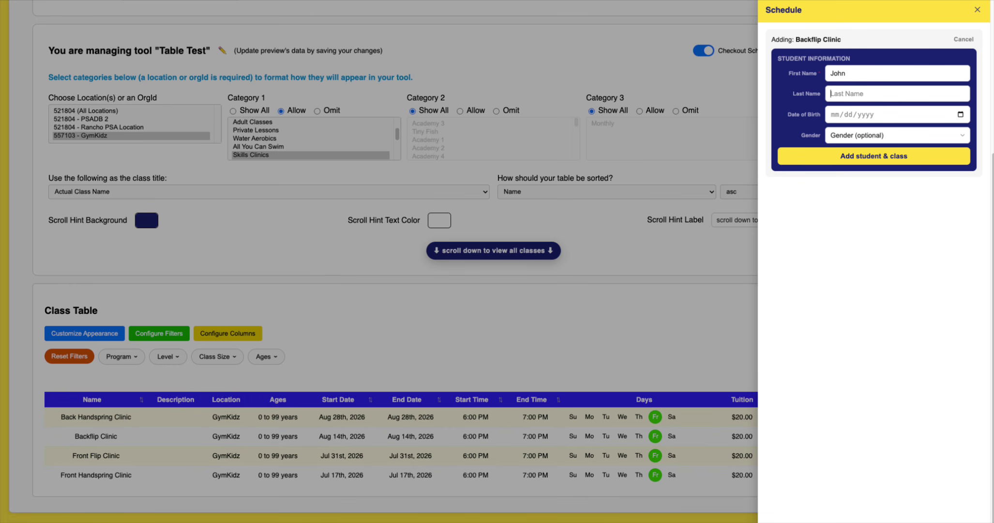
text(Doe)
key(Tab)
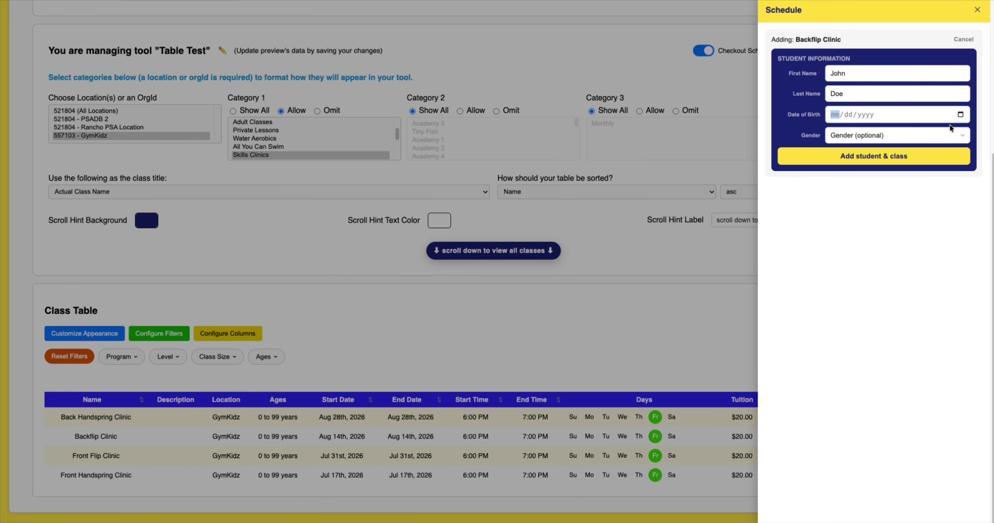
- Set date of birth to 08/08/2018, choose Male, and add the student to Backflip Clinic
click(960, 117)
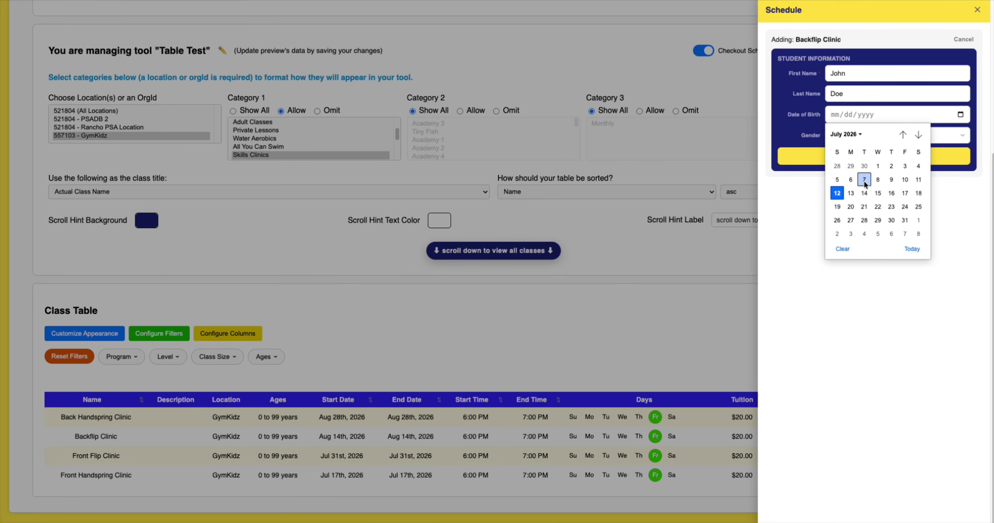
click(854, 136)
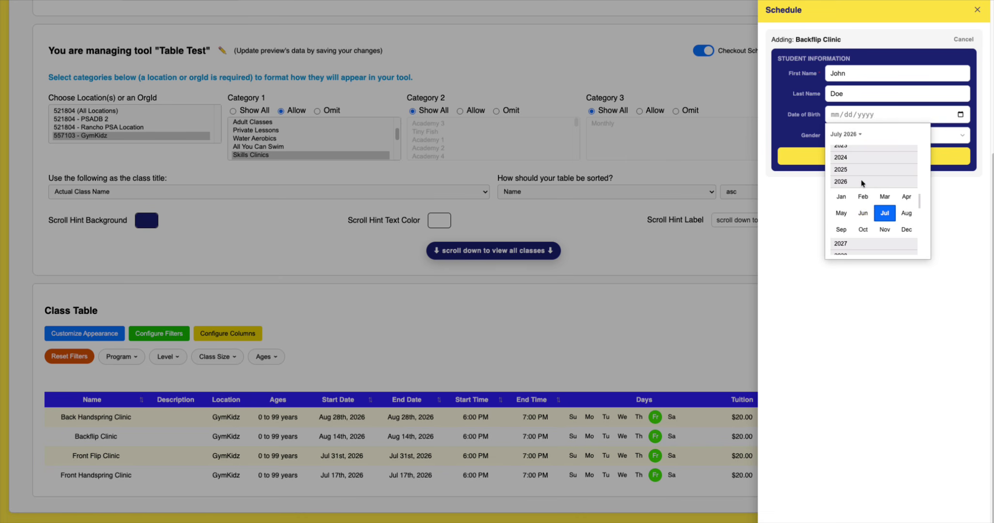
scroll(857, 188, up, 6)
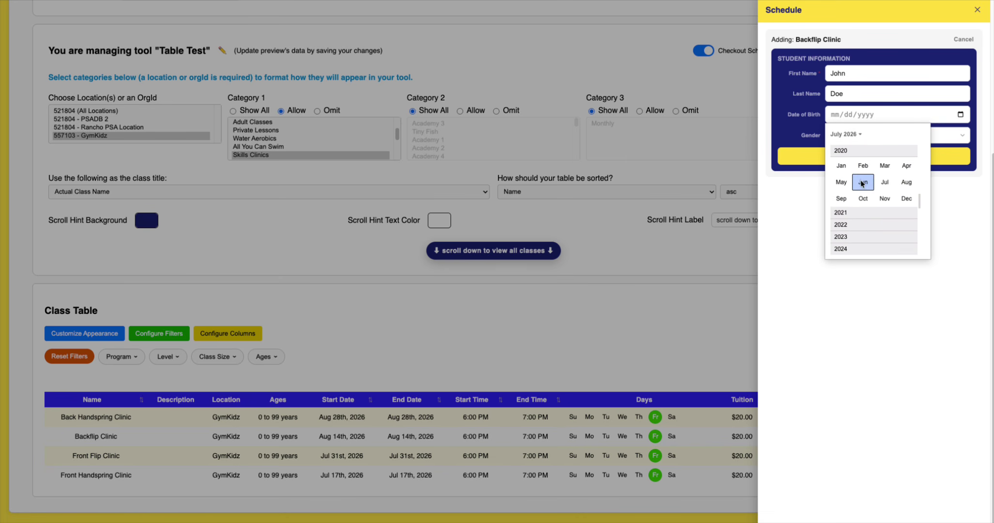
click(906, 185)
click(851, 193)
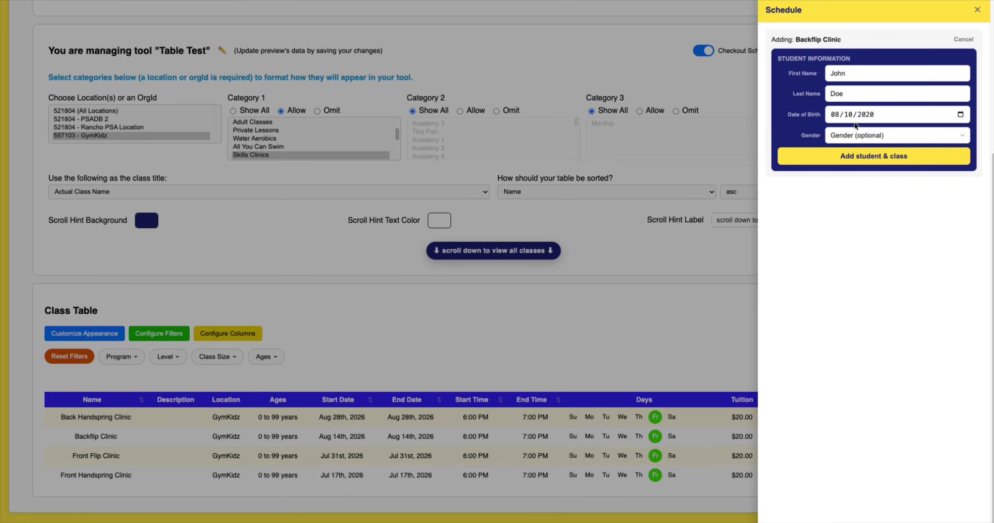
click(835, 115)
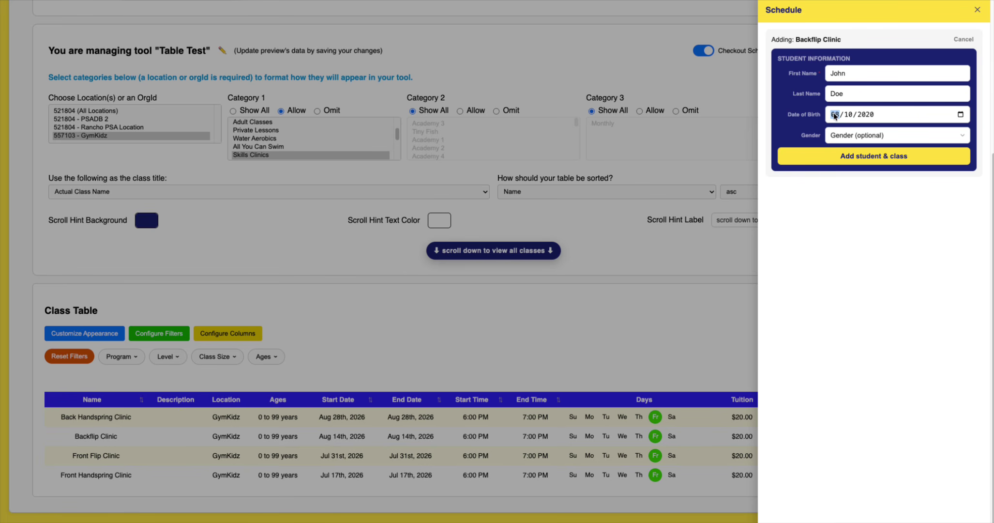
text(0808)
click(900, 135)
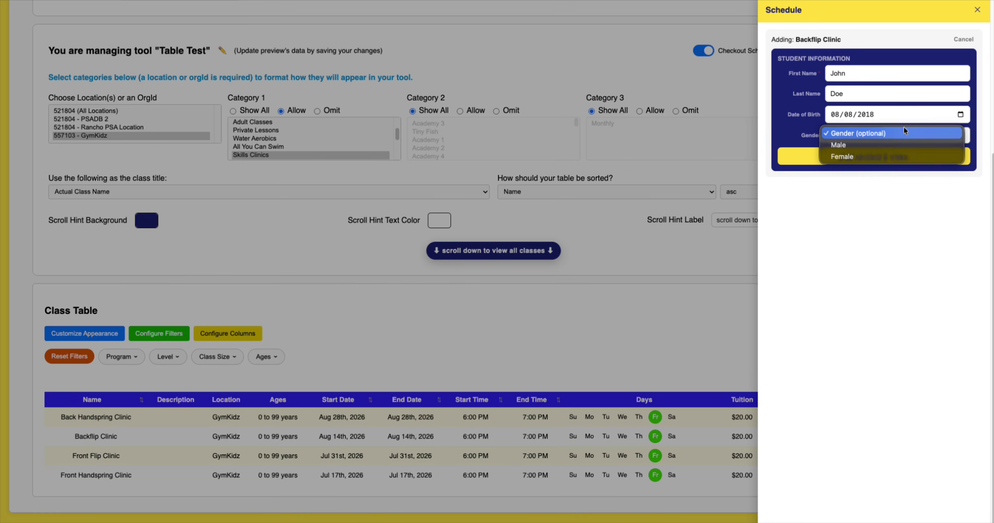
click(879, 146)
click(872, 157)
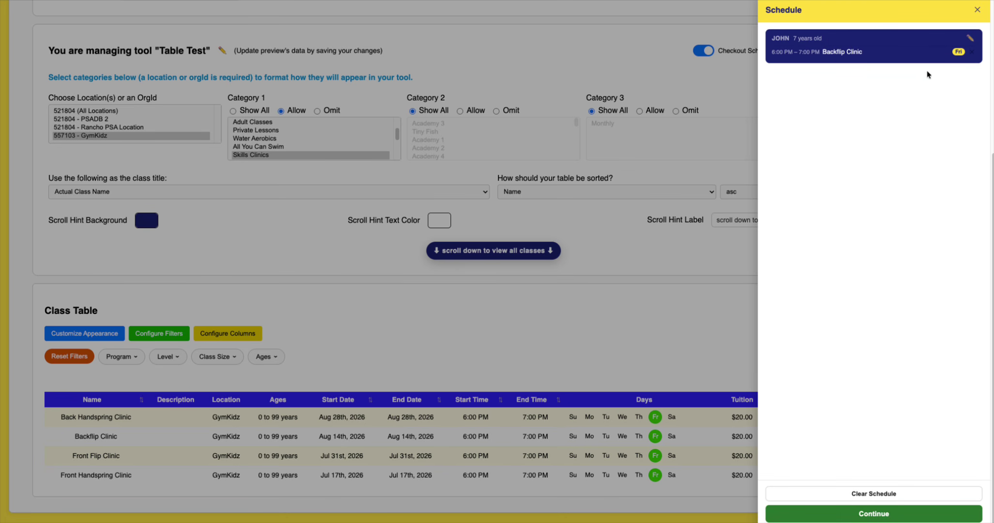
- Start adding Front Flip Clinic and choose to add a new student
mouse_move(958, 52)
click(596, 336)
click(900, 456)
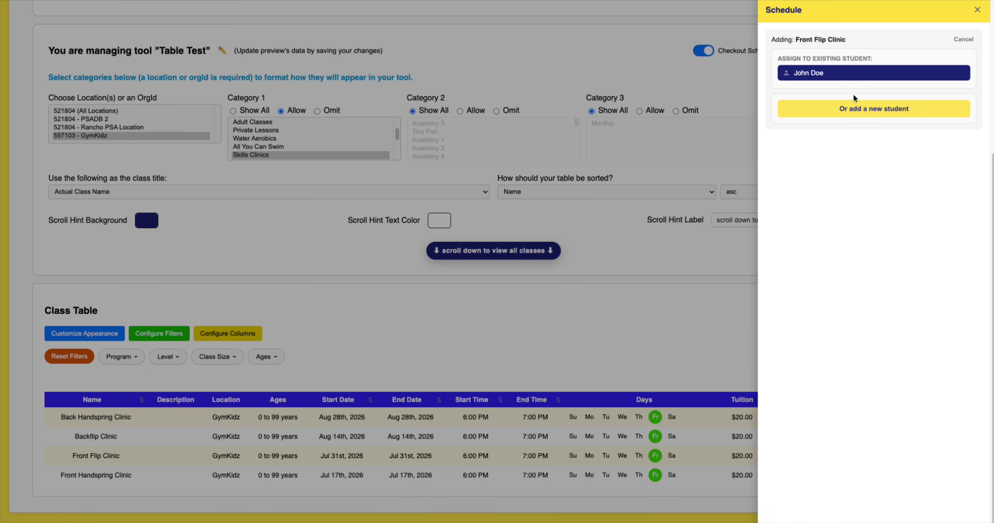
drag(776, 58, 863, 62)
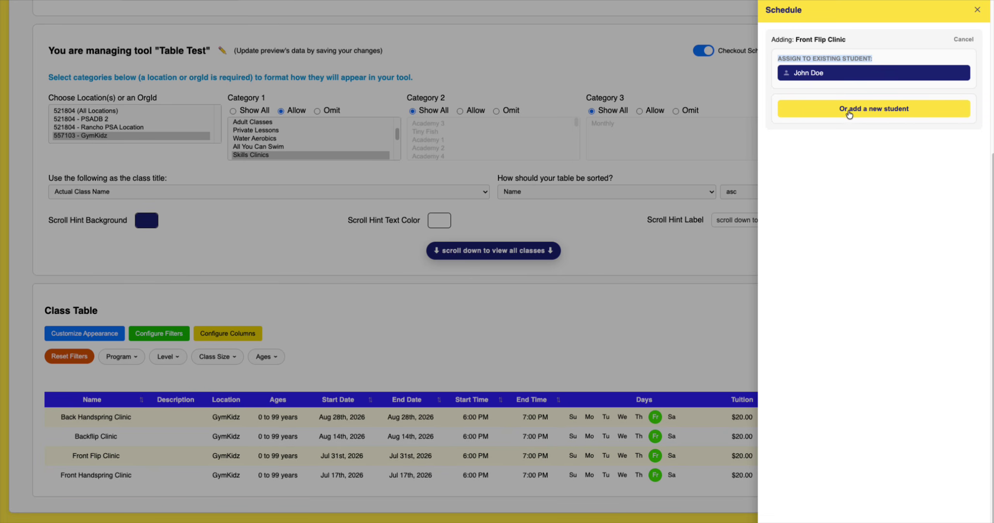
click(849, 114)
- Enter the new student's name, date of birth 05/20/0015 and Female gender, then add them
click(842, 64)
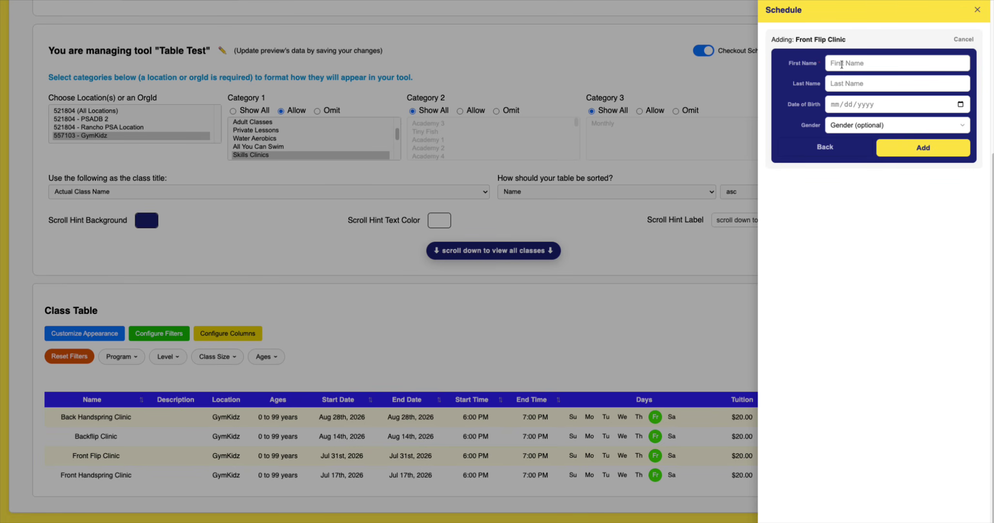
text(Jessie)
key(Tab)
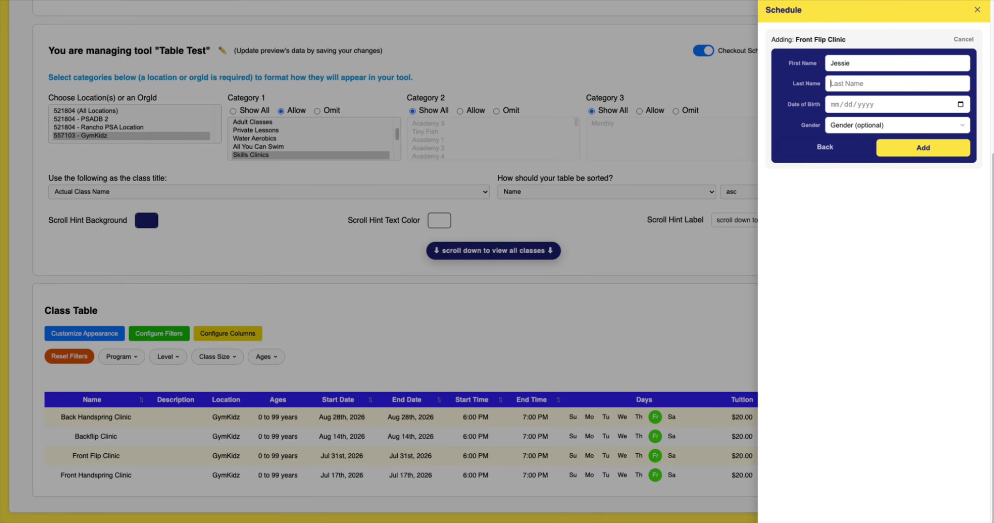
text(Doe)
key(Tab)
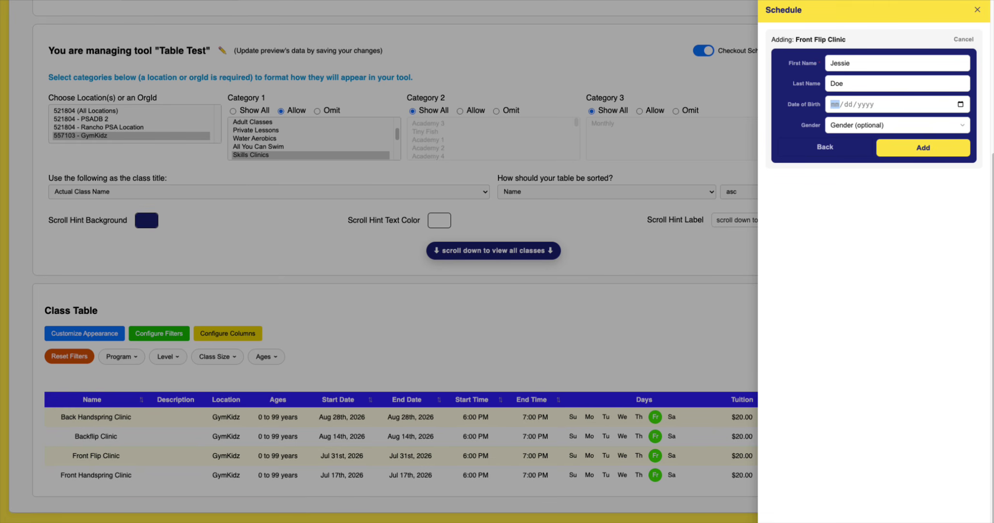
text(05/20/0015)
click(871, 125)
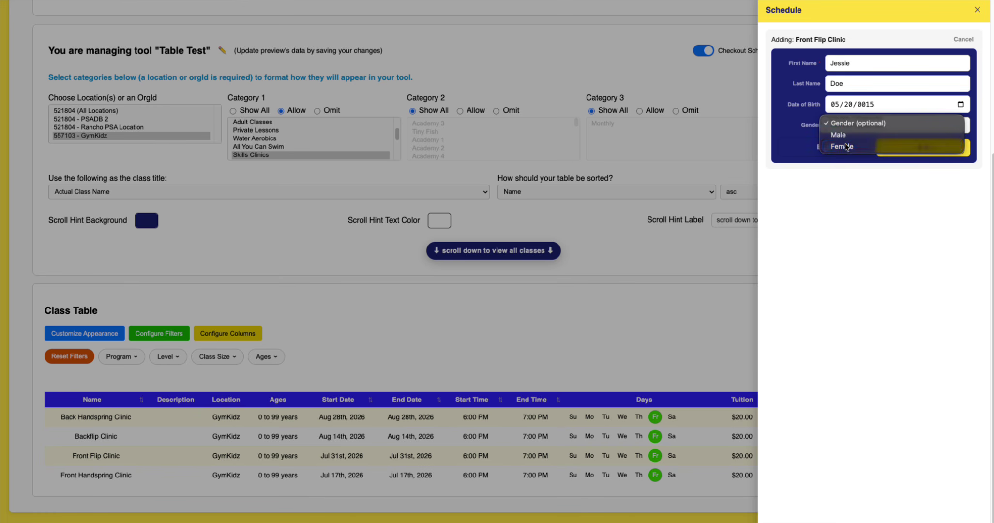
click(852, 146)
click(936, 155)
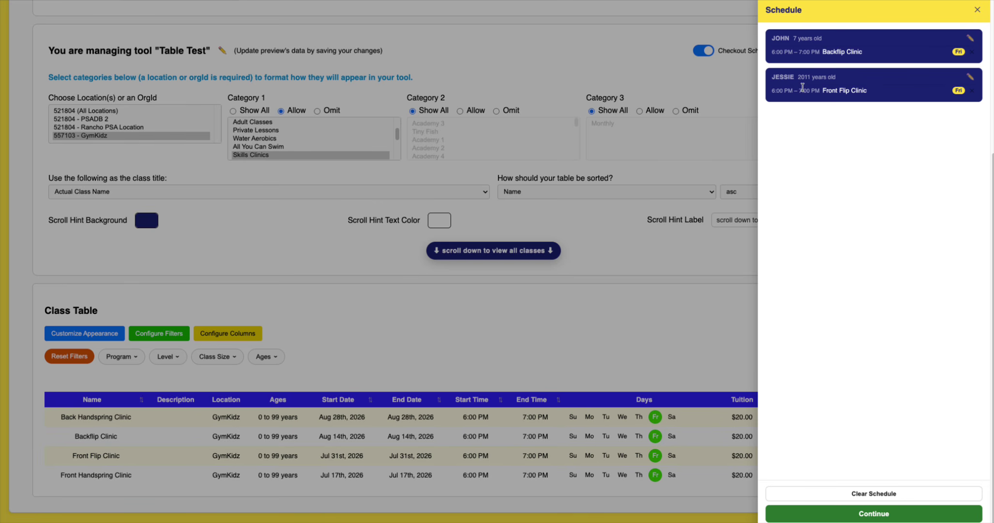
- Assign Front Handspring Clinic to the first student and continue to guardian details
click(646, 343)
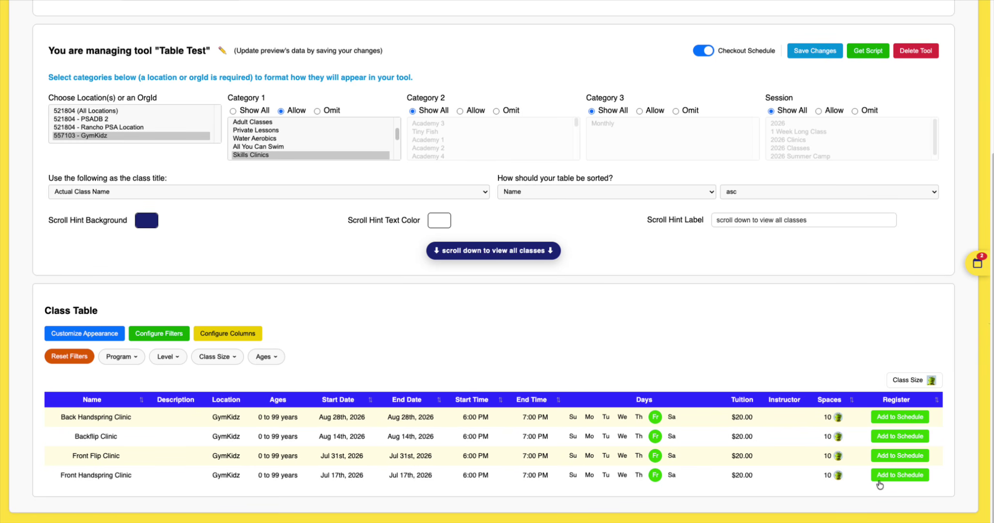
click(901, 475)
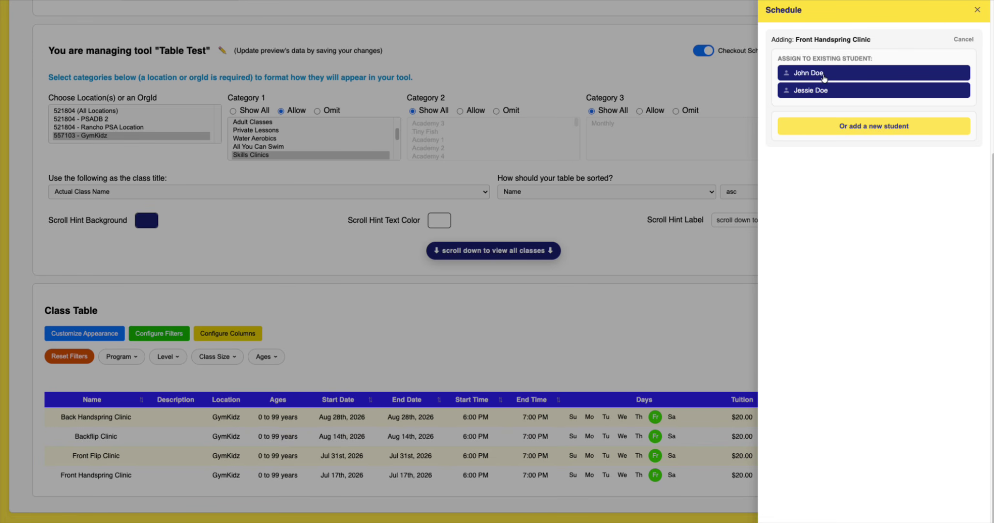
click(816, 78)
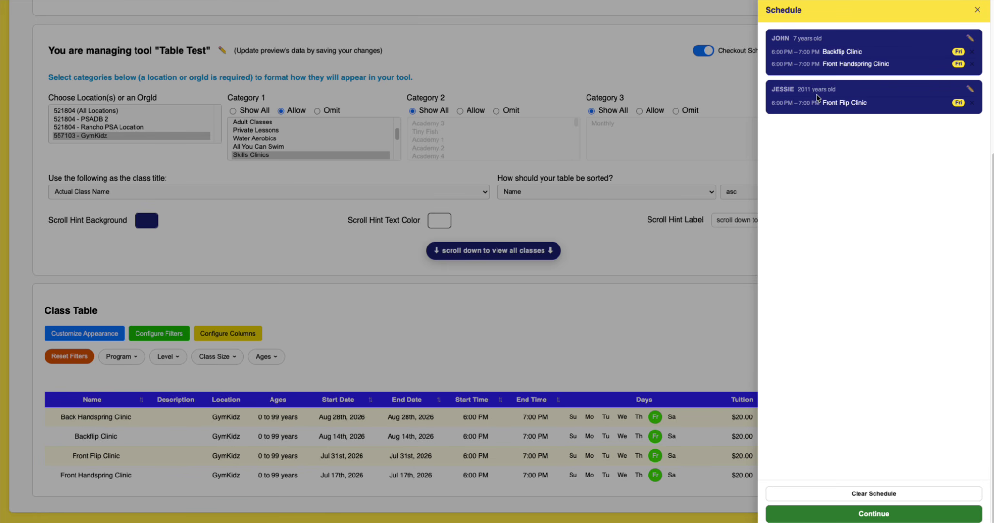
click(867, 507)
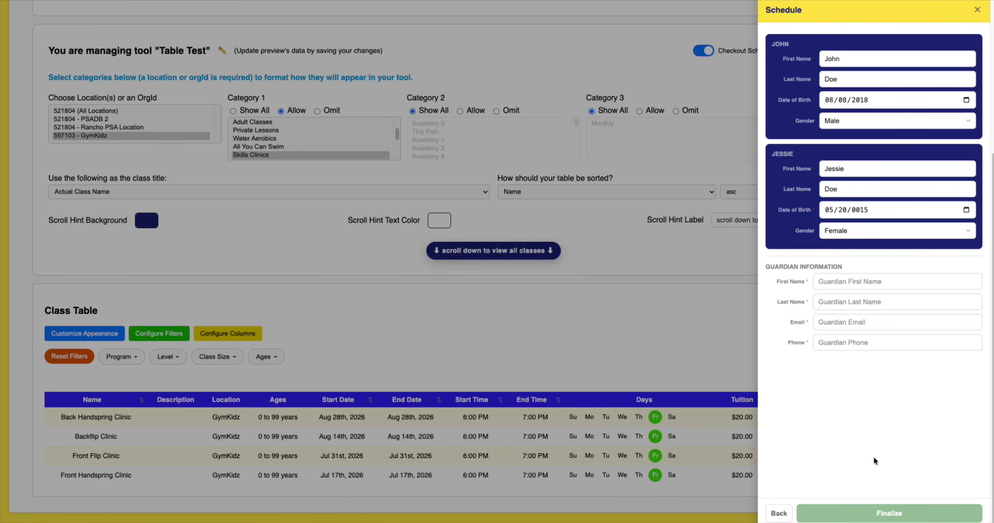
- Fill in the guardian's first and last name, e-mail and phone number, then finalize
click(846, 282)
text(Jack)
key(Tab)
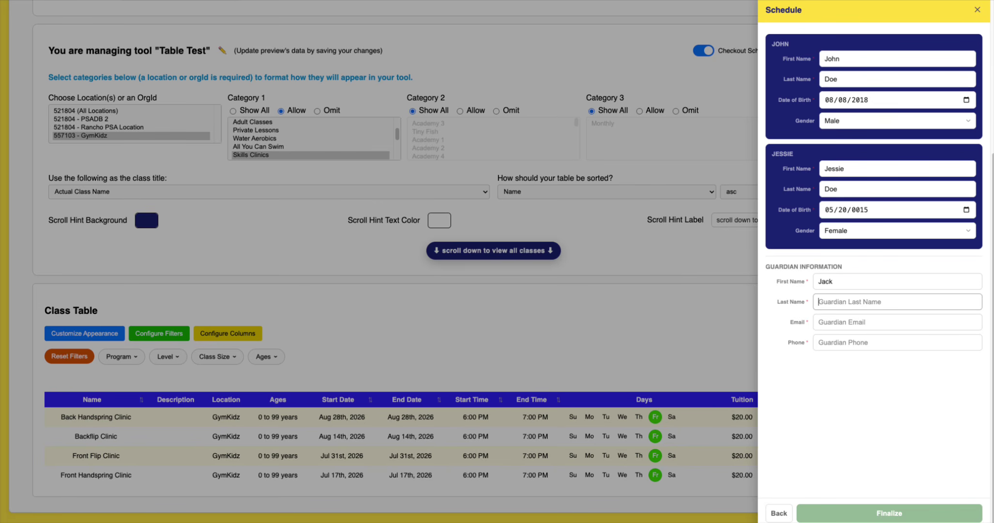
text(Doe)
key(Tab)
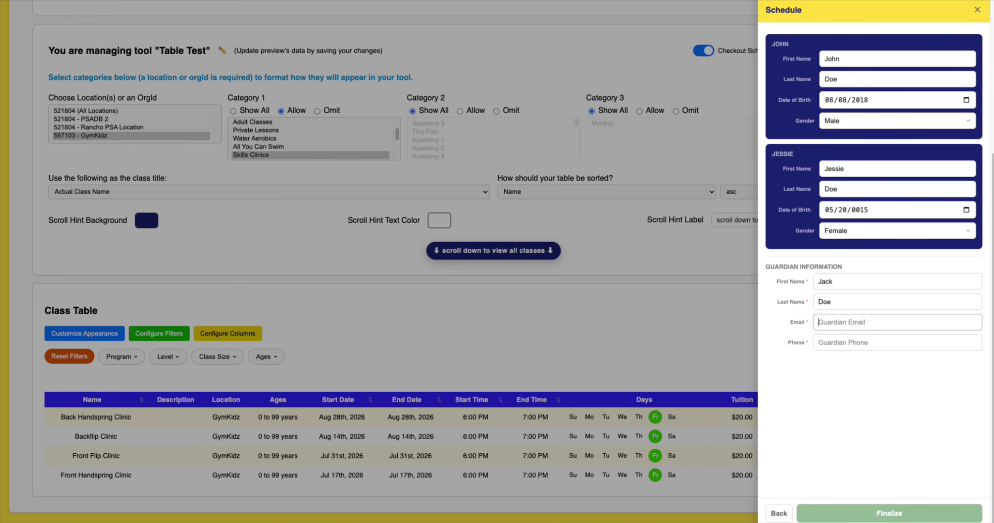
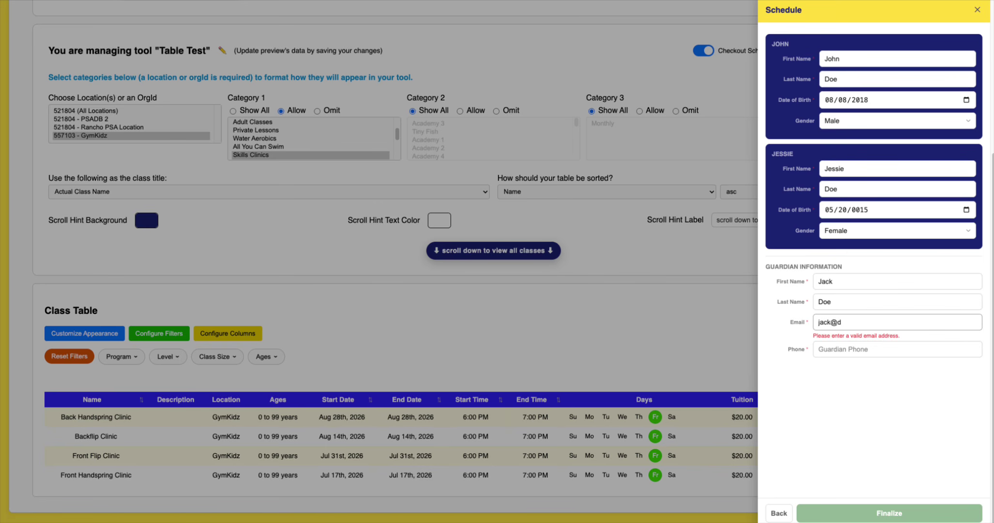
key(Tab)
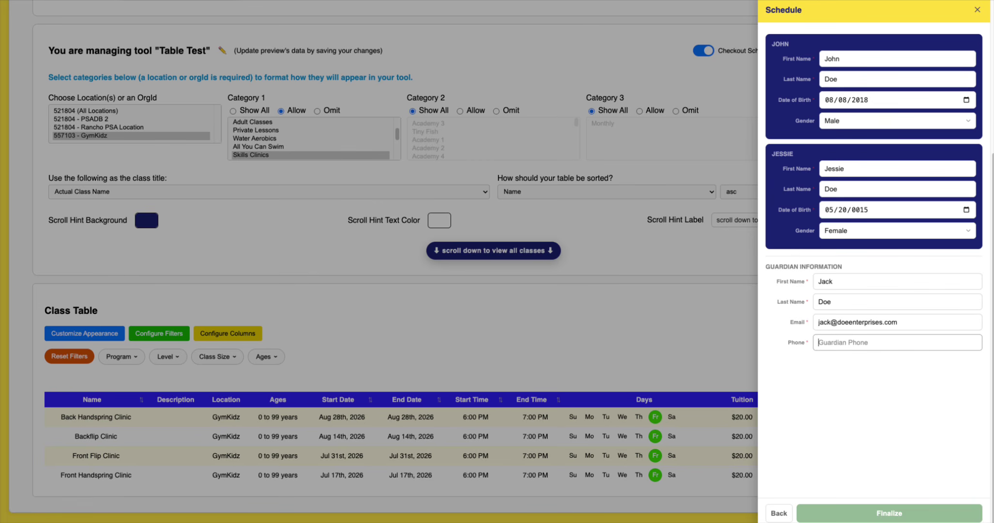
text(555)
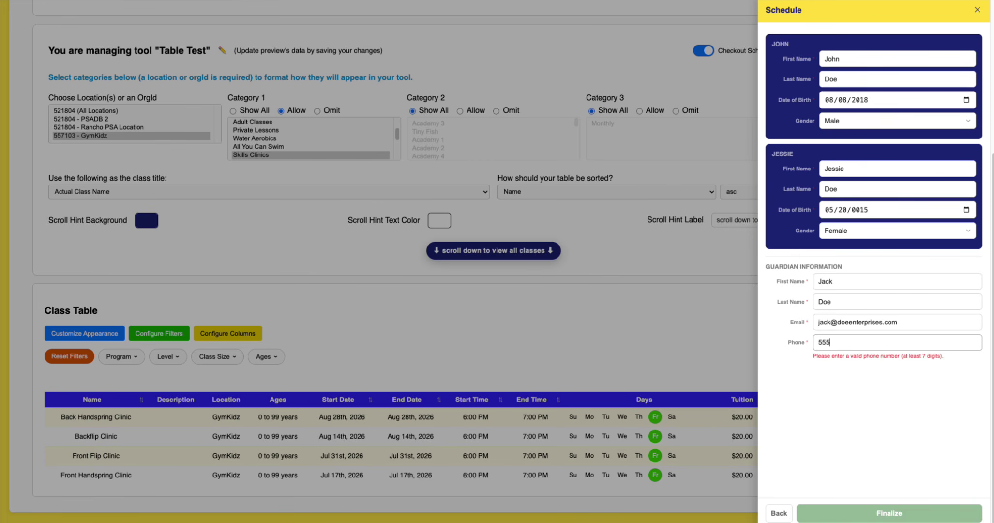
text(-666-5555)
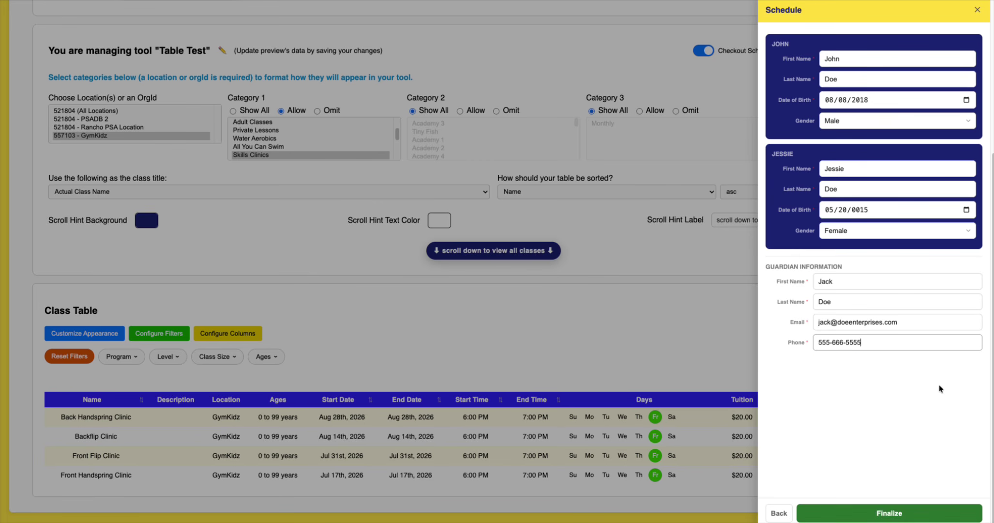
click(883, 514)
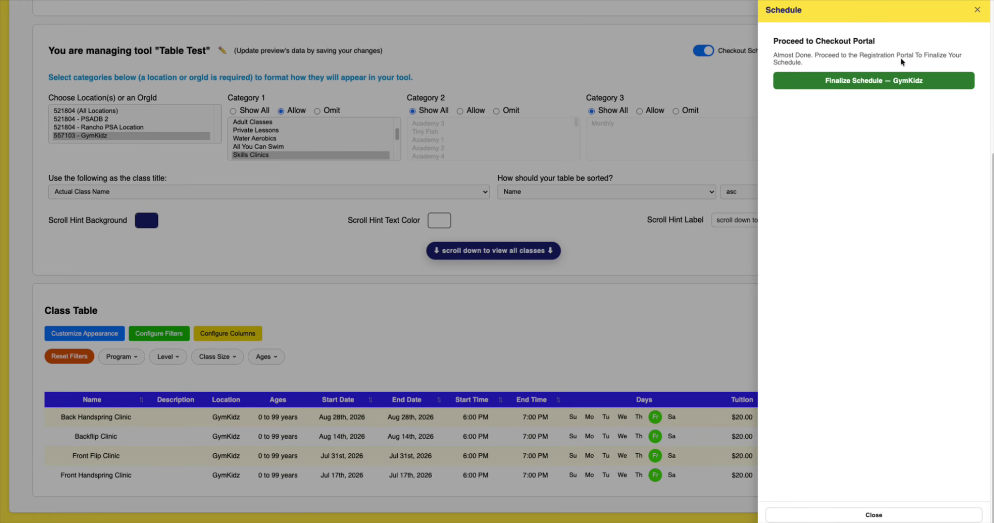
- Finalize Schedule to GymKidz and scroll the prefilled registration form to Required Policies
click(856, 84)
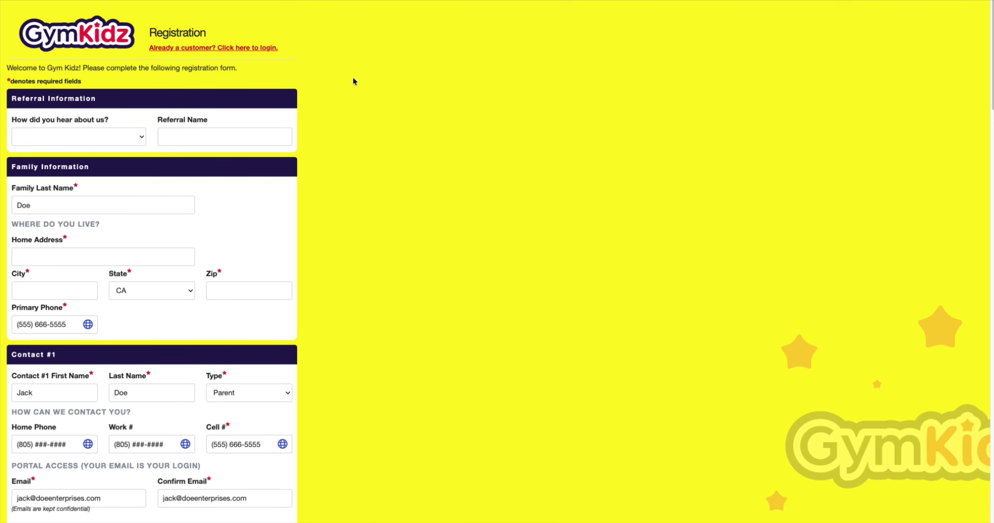
scroll(160, 280, down, 10)
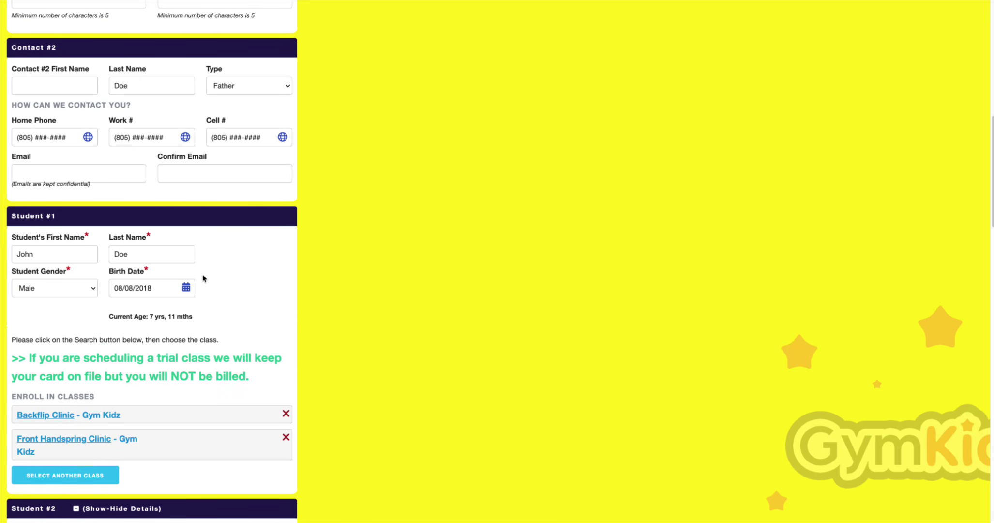
scroll(213, 271, down, 4)
scroll(213, 272, down, 5)
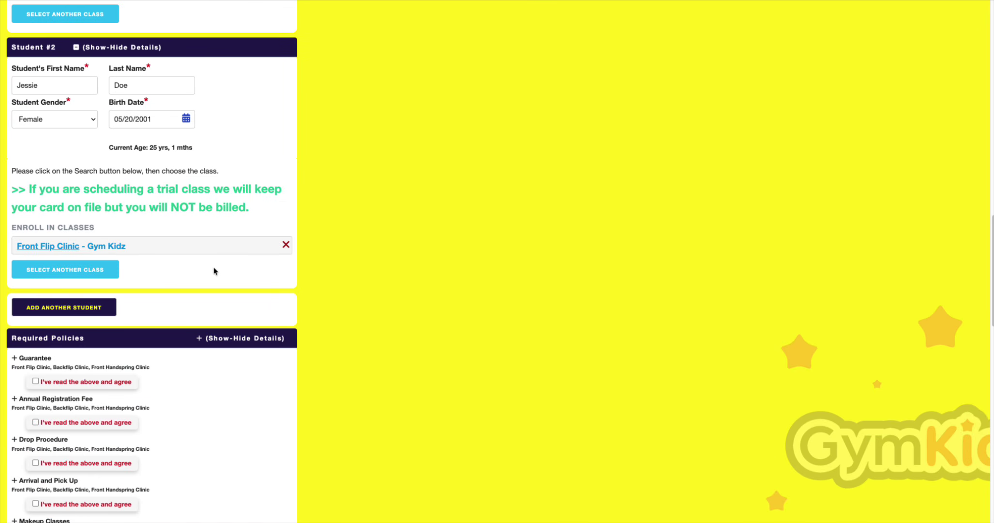
scroll(215, 271, down, 6)
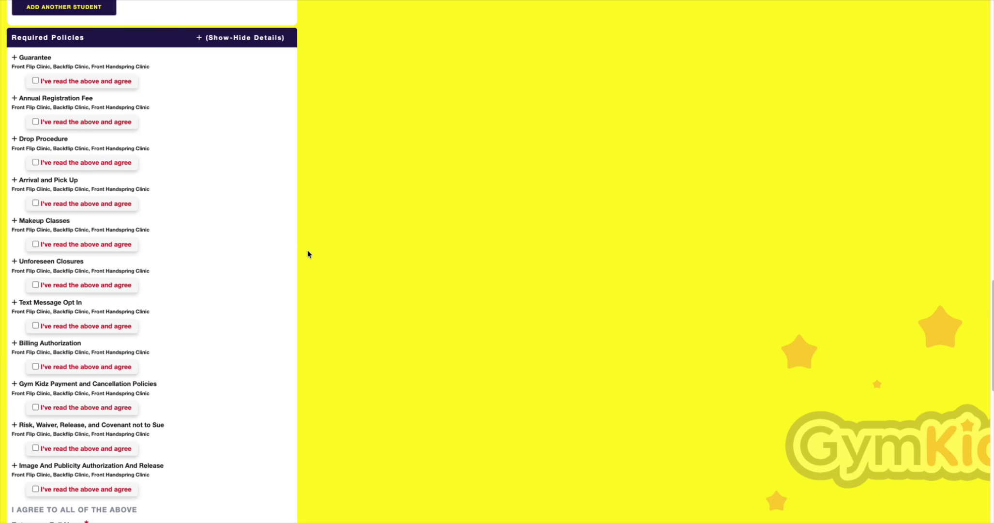
scroll(310, 257, down, 10)
scroll(346, 339, up, 15)
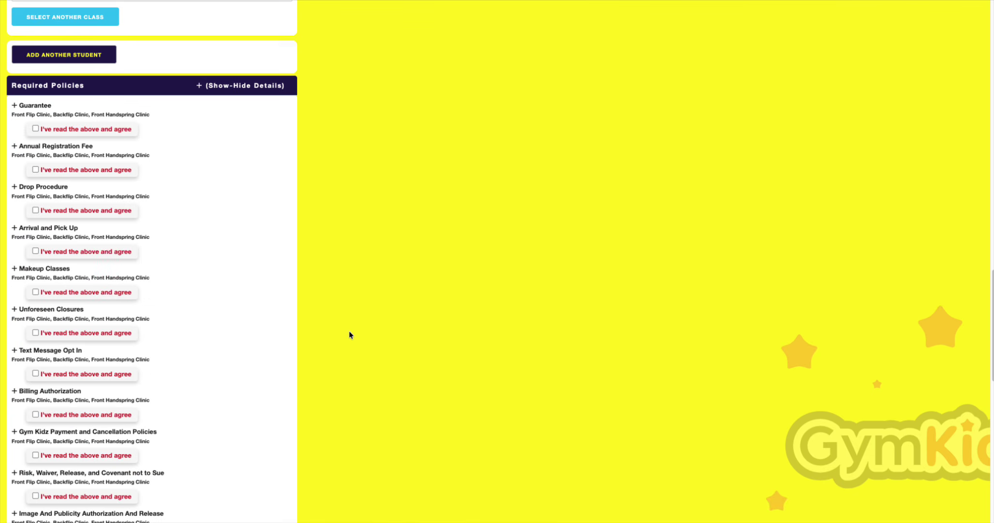